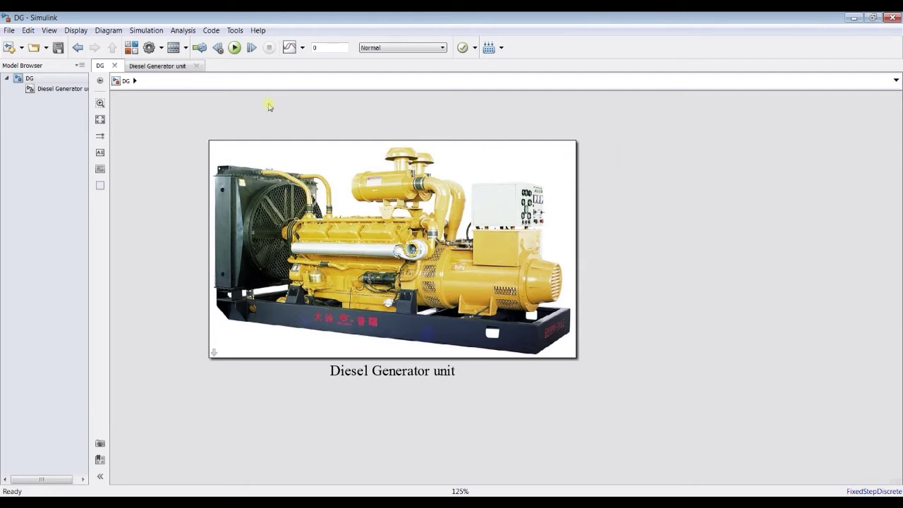
# Open the Diesel Generator unit subsystem and examine the input and output blocks connected to the DG unit
pyautogui.click(336, 165)
pyautogui.click(123, 104)
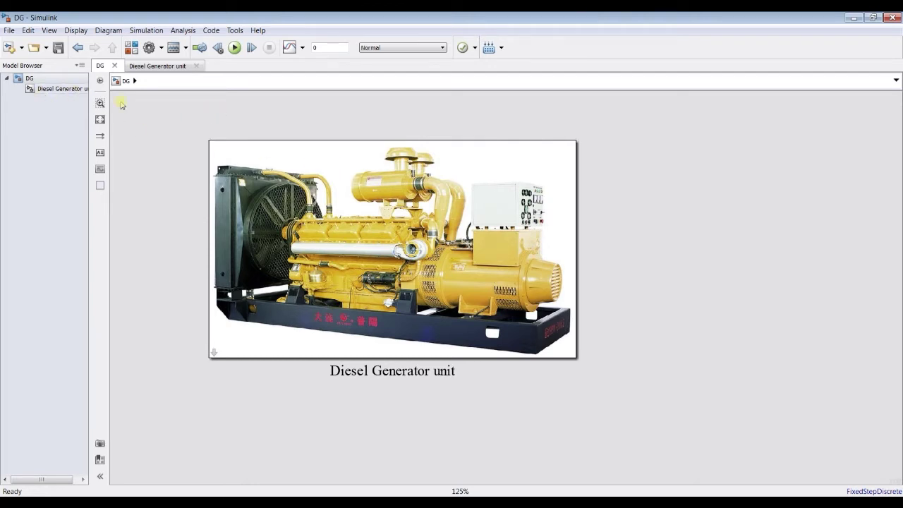
pyautogui.click(66, 90)
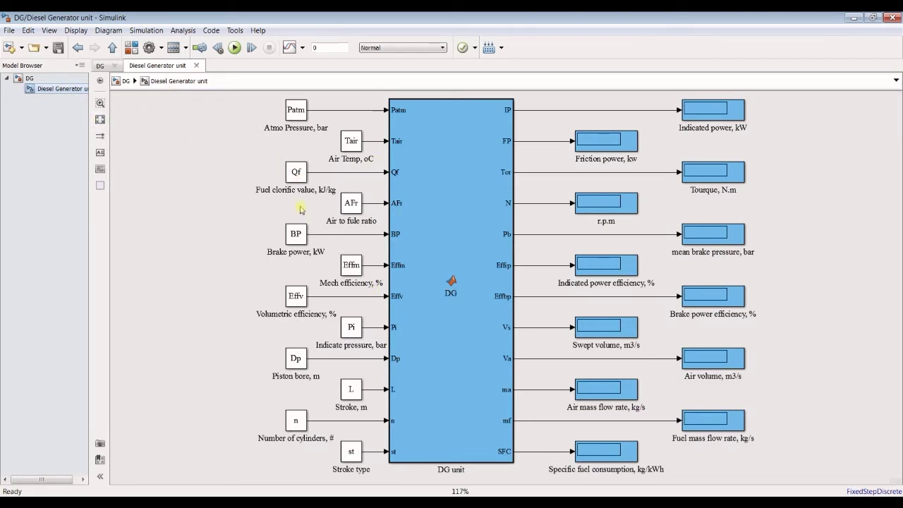
pyautogui.click(296, 113)
pyautogui.click(297, 421)
pyautogui.click(303, 403)
pyautogui.scroll(2, 776, 152)
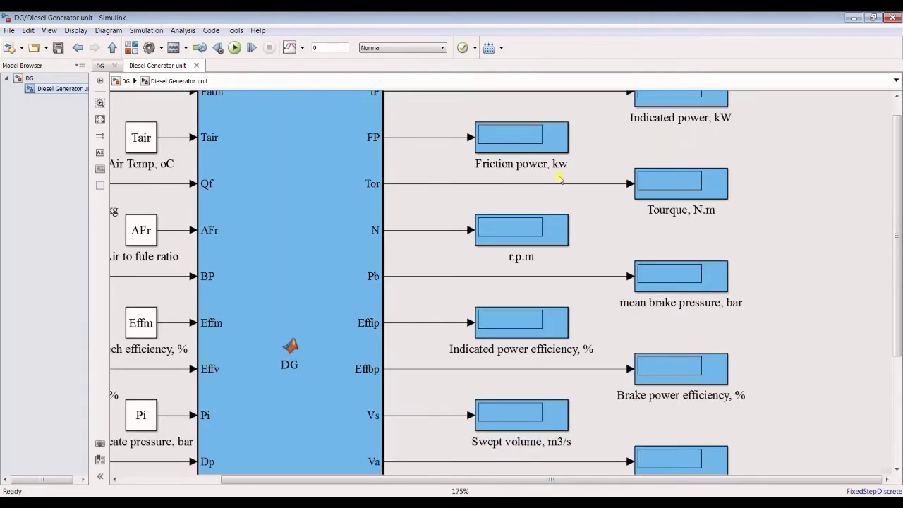
pyautogui.scroll(-2, 530, 178)
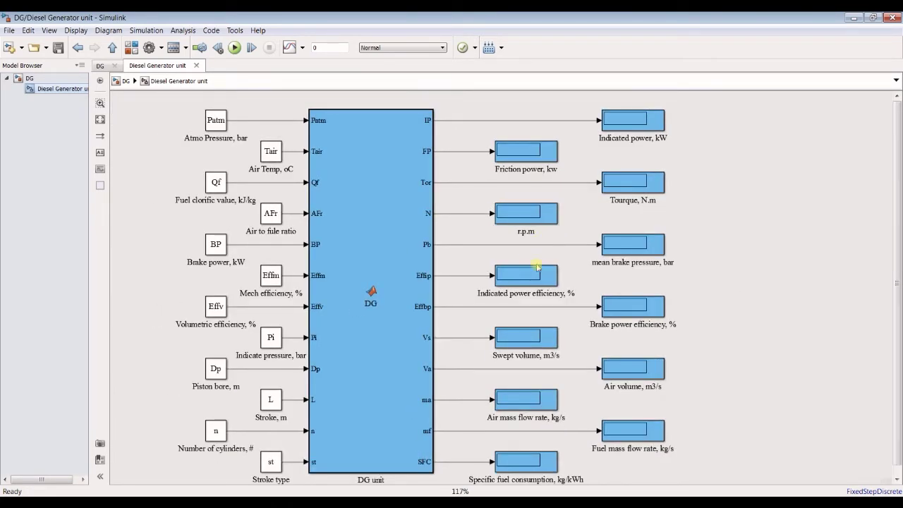
pyautogui.scroll(-1, 651, 275)
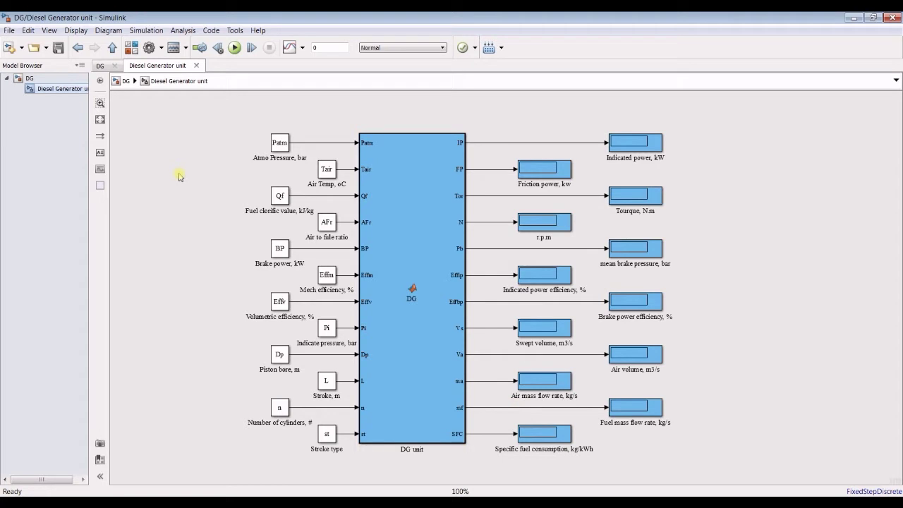
# Open the block parameters of the Diesel Generator unit from the top-level DG model and review the air pressure and air temperature
pyautogui.click(42, 79)
pyautogui.doubleClick(318, 165)
pyautogui.moveTo(213, 216); pyautogui.dragTo(435, 142)
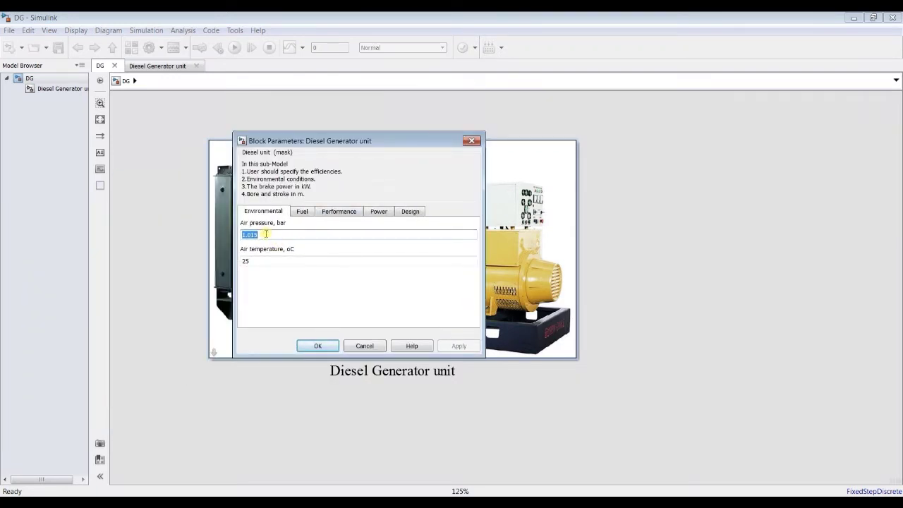
pyautogui.click(263, 259)
pyautogui.click(259, 232)
pyautogui.click(262, 264)
pyautogui.click(261, 234)
pyautogui.click(255, 262)
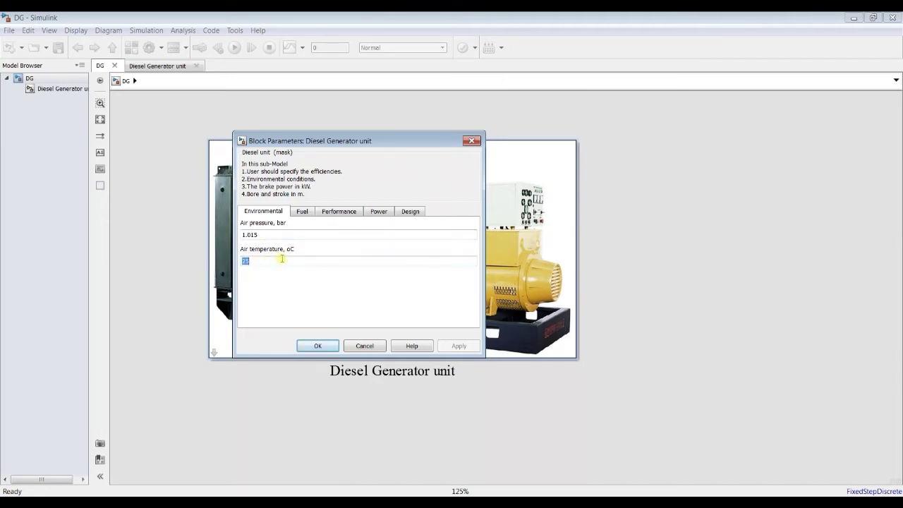
# Set the air to fuel ratio to 11 in the Diesel Generator unit's fuel parameters and review the fuel calorific value
pyautogui.click(301, 210)
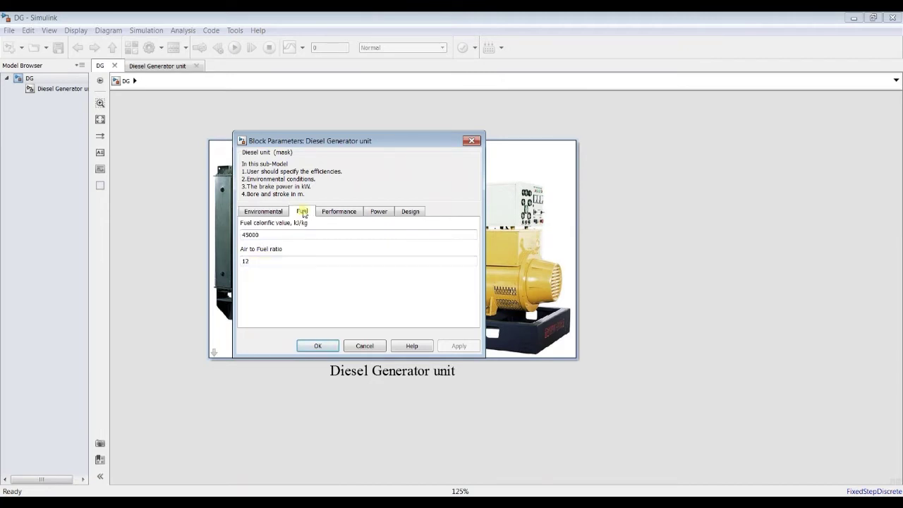
pyautogui.click(274, 236)
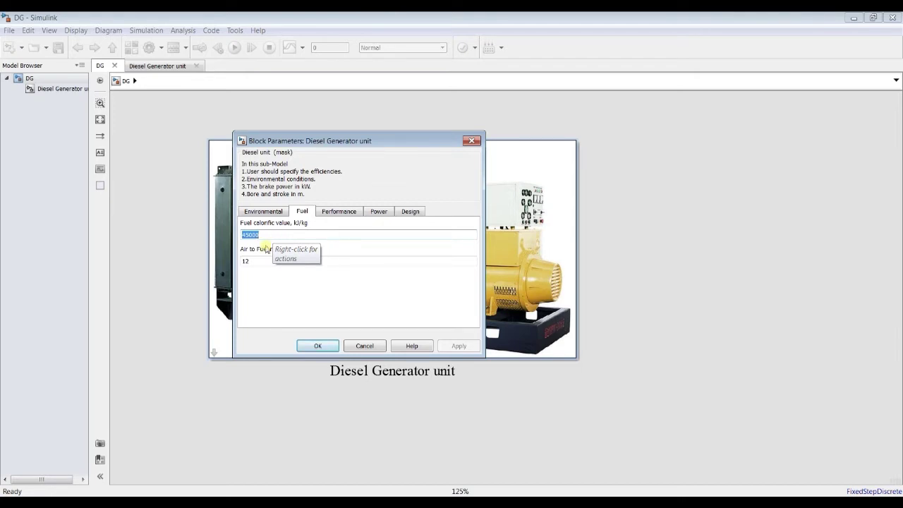
pyautogui.click(261, 259)
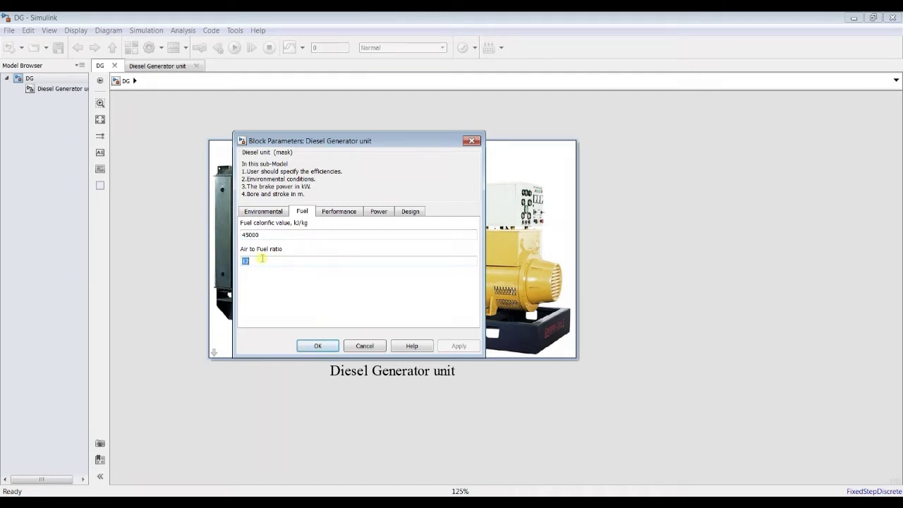
pyautogui.write('11')
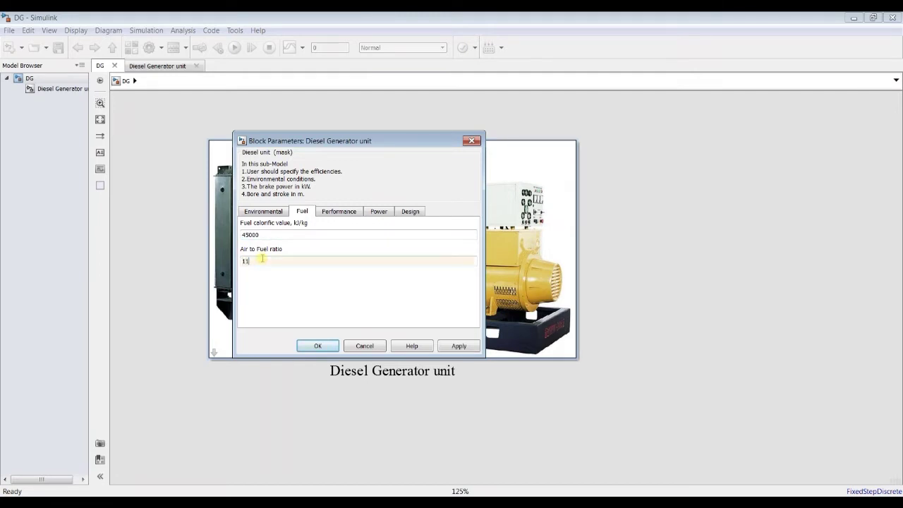
pyautogui.click(326, 215)
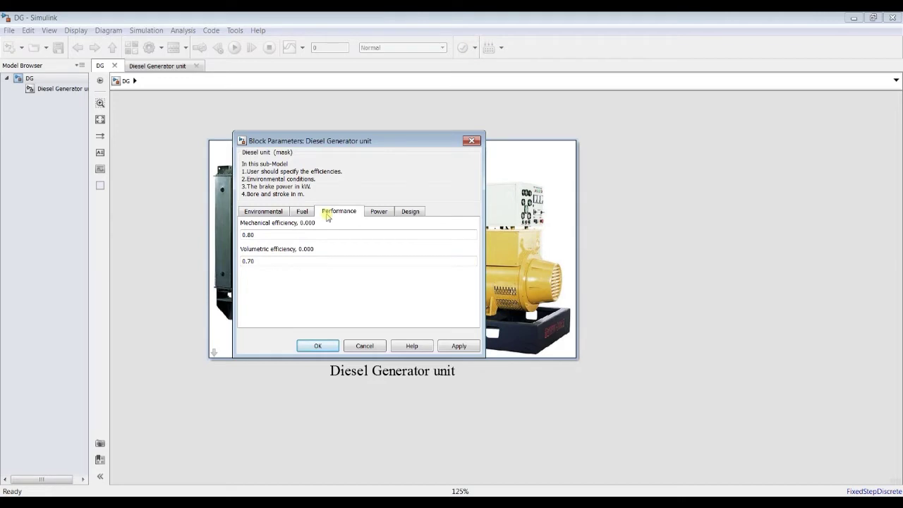
pyautogui.click(297, 212)
pyautogui.click(273, 263)
pyautogui.click(264, 233)
pyautogui.click(262, 263)
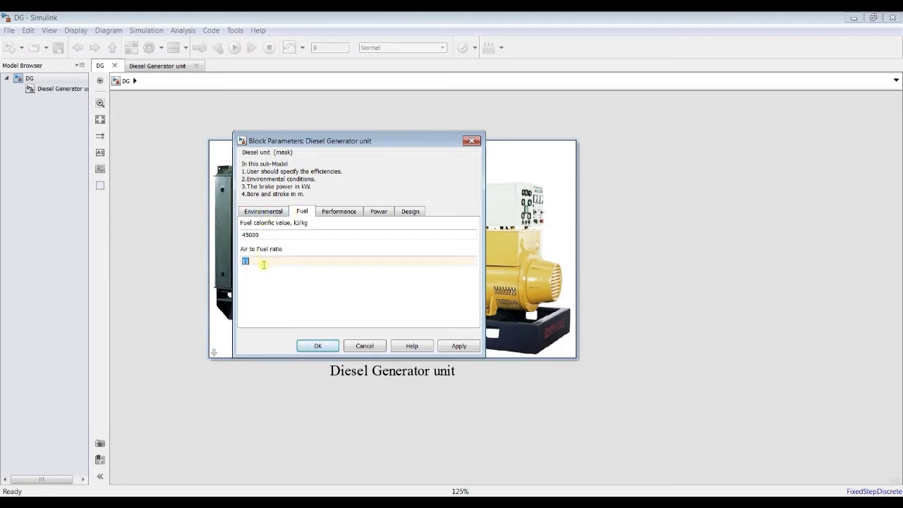
# Review the performance, power and design parameters of the Diesel Generator unit, from mechanical efficiency through to stroke type
pyautogui.click(327, 213)
pyautogui.click(273, 234)
pyautogui.click(264, 261)
pyautogui.click(264, 234)
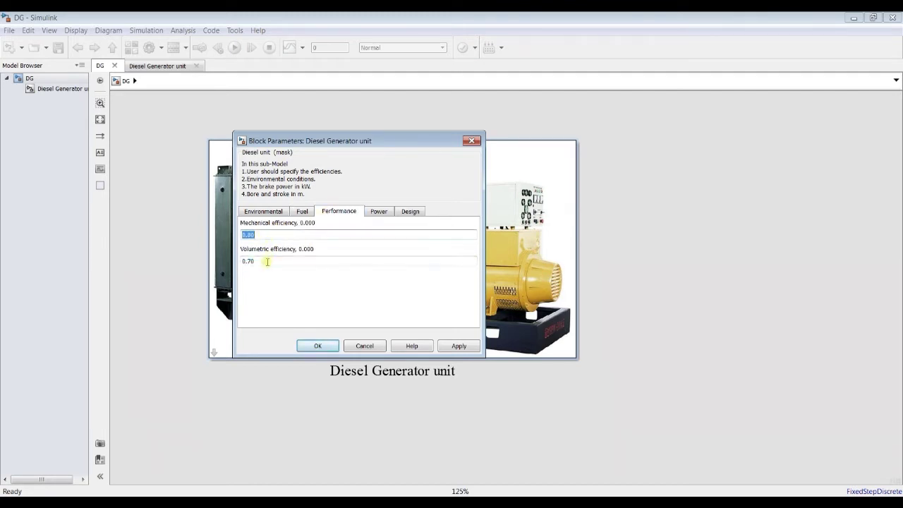
pyautogui.click(373, 213)
pyautogui.click(279, 235)
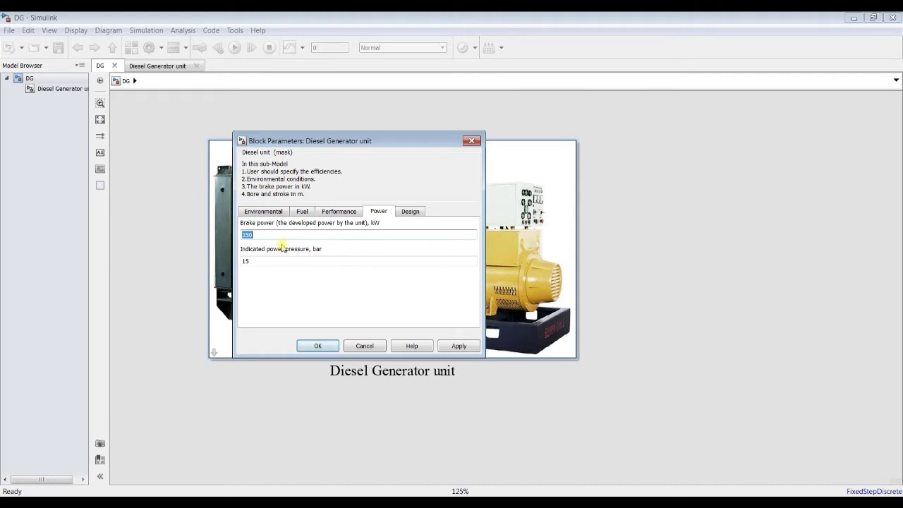
pyautogui.doubleClick(269, 261)
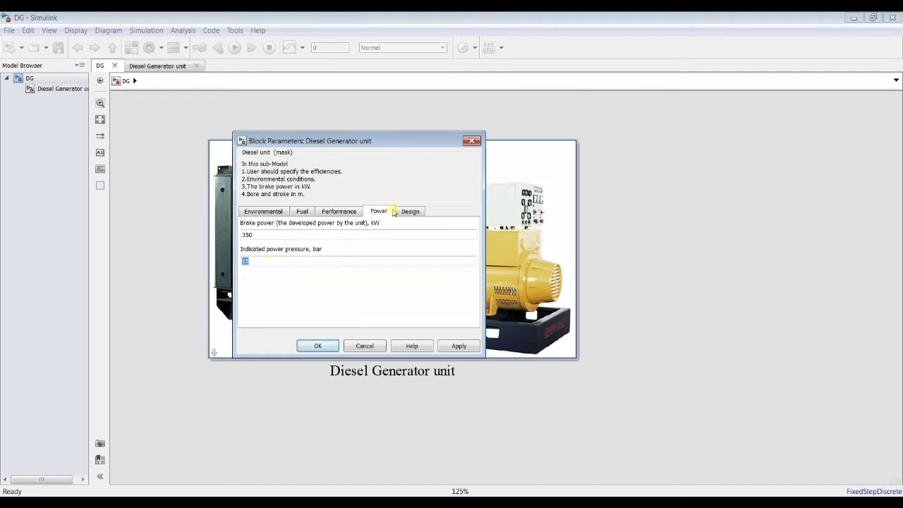
pyautogui.click(418, 214)
pyautogui.doubleClick(265, 234)
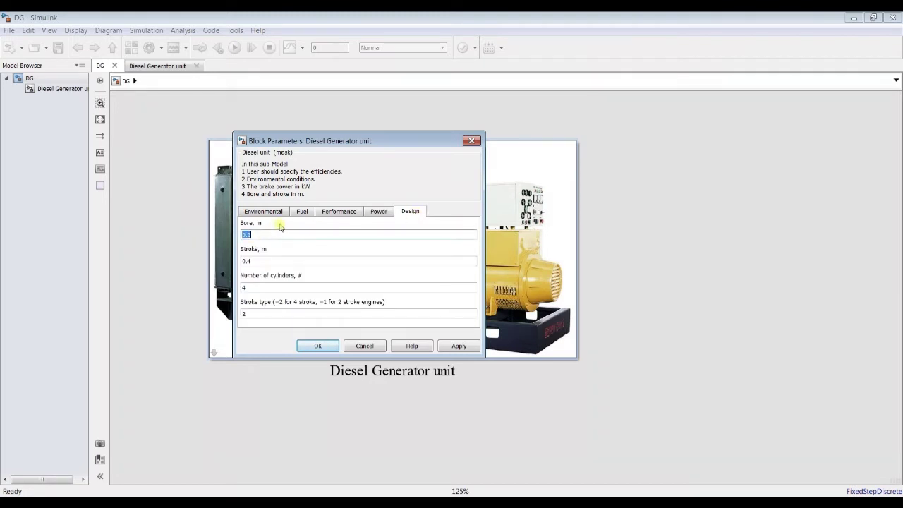
pyautogui.doubleClick(259, 261)
pyautogui.doubleClick(256, 287)
pyautogui.doubleClick(257, 313)
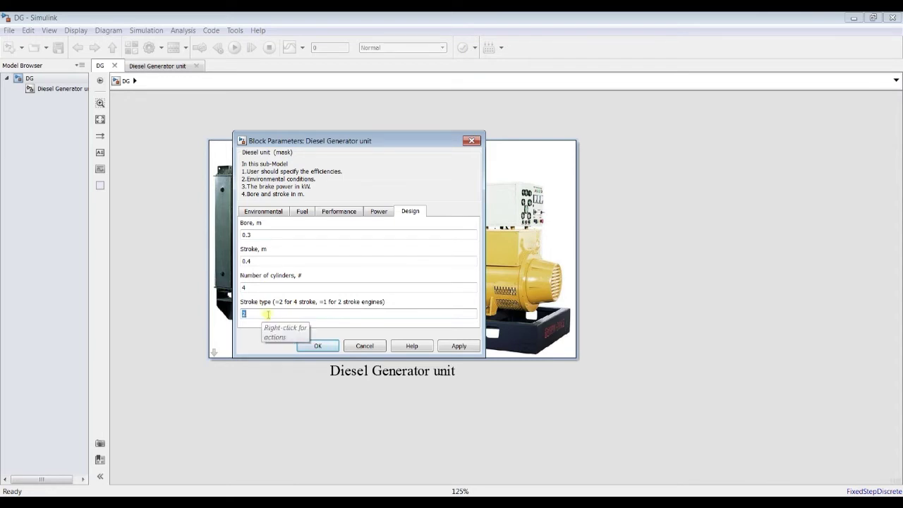
# Apply the Diesel Generator unit's parameter changes and save the DG model
pyautogui.click(442, 345)
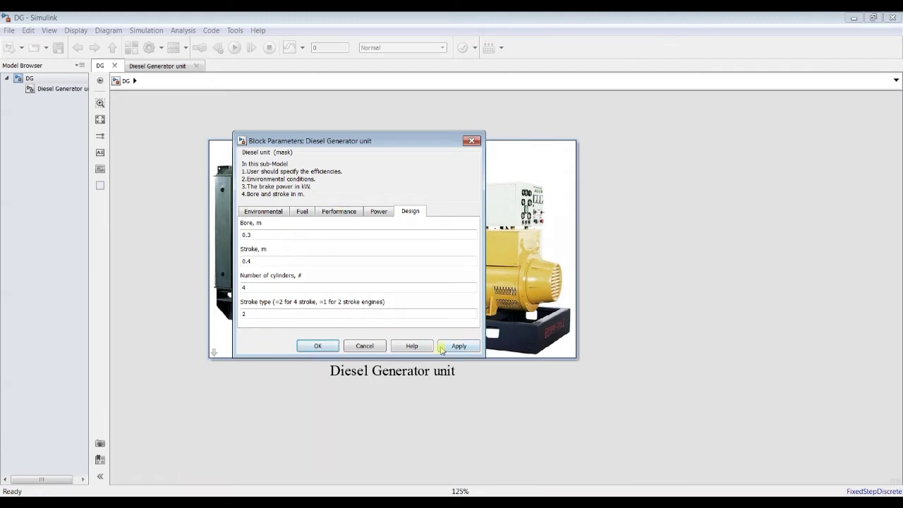
pyautogui.click(318, 346)
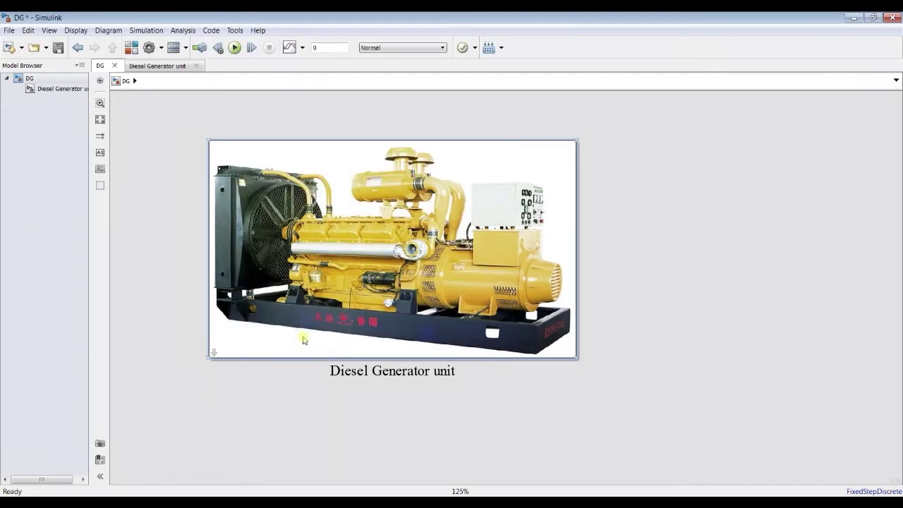
pyautogui.click(58, 47)
# Run the simulation from the Diesel Generator unit subsystem and examine the values on its output displays
pyautogui.click(63, 88)
pyautogui.click(235, 48)
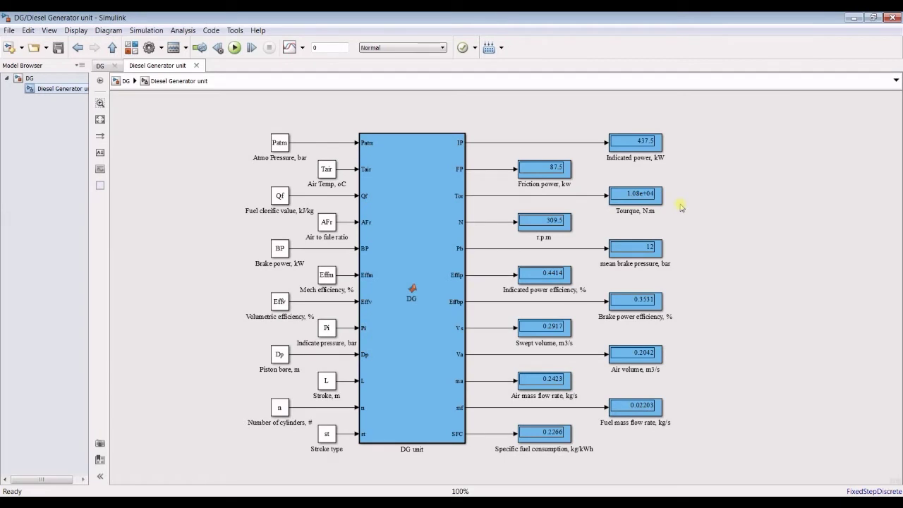
pyautogui.click(646, 145)
pyautogui.click(548, 189)
pyautogui.click(544, 251)
pyautogui.click(551, 228)
pyautogui.click(549, 287)
# Reopen the Diesel Generator unit's block parameters from the top-level model and set the bore to 0.2 m in the design parameters
pyautogui.click(30, 78)
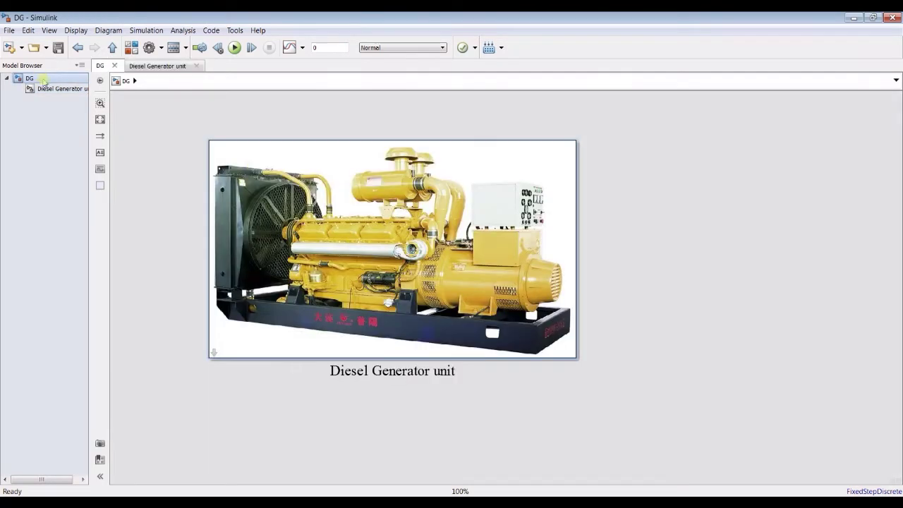
pyautogui.doubleClick(325, 163)
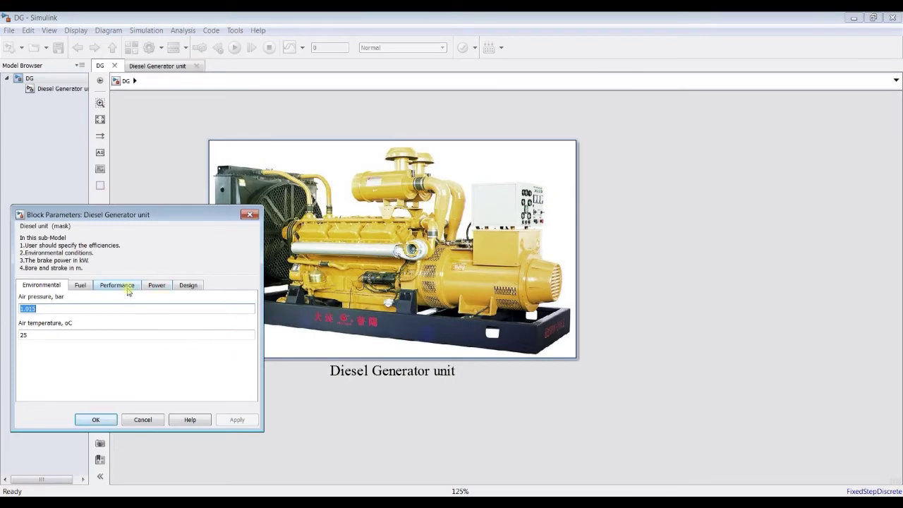
pyautogui.click(181, 286)
pyautogui.moveTo(129, 210); pyautogui.dragTo(409, 167)
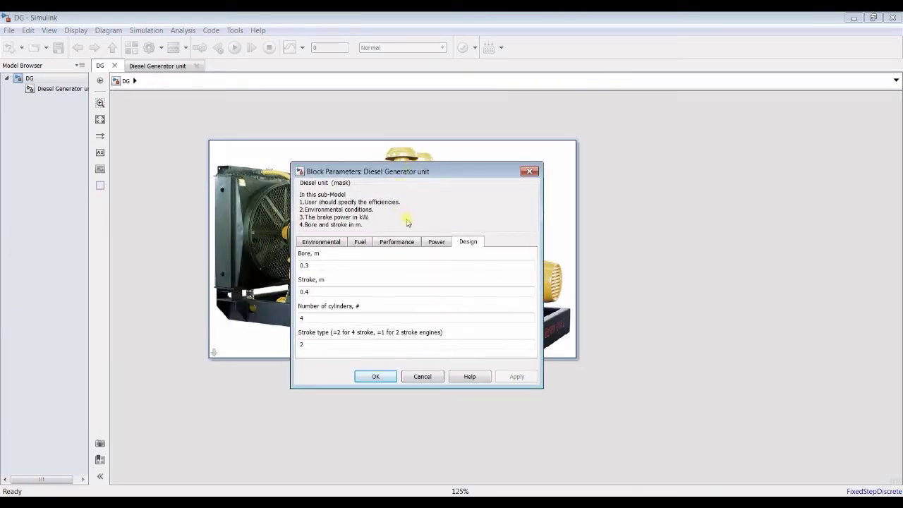
pyautogui.doubleClick(321, 264)
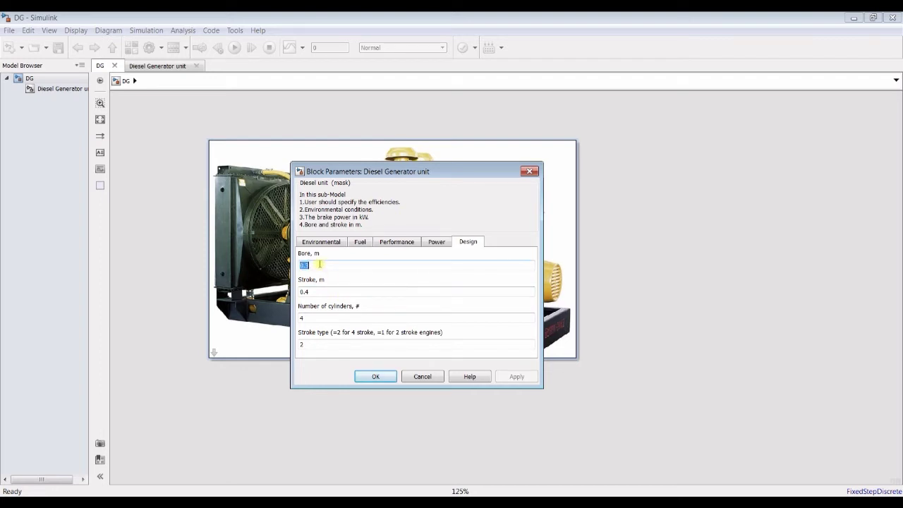
pyautogui.click(319, 264)
pyautogui.moveTo(304, 265); pyautogui.dragTo(310, 266)
pyautogui.press('BackSpace')
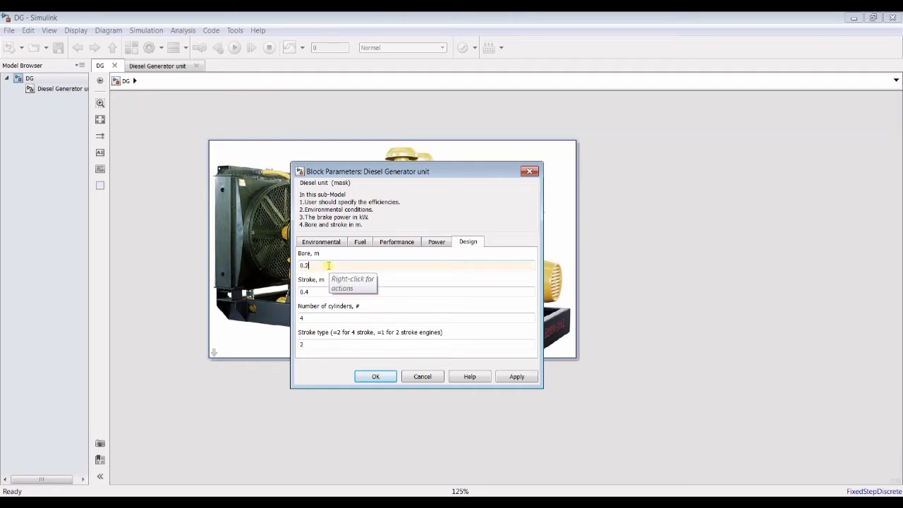
# Set the engine's stroke to 0.35 m and its number of cylinders to 6, and check the stroke type
pyautogui.doubleClick(321, 293)
pyautogui.click(318, 292)
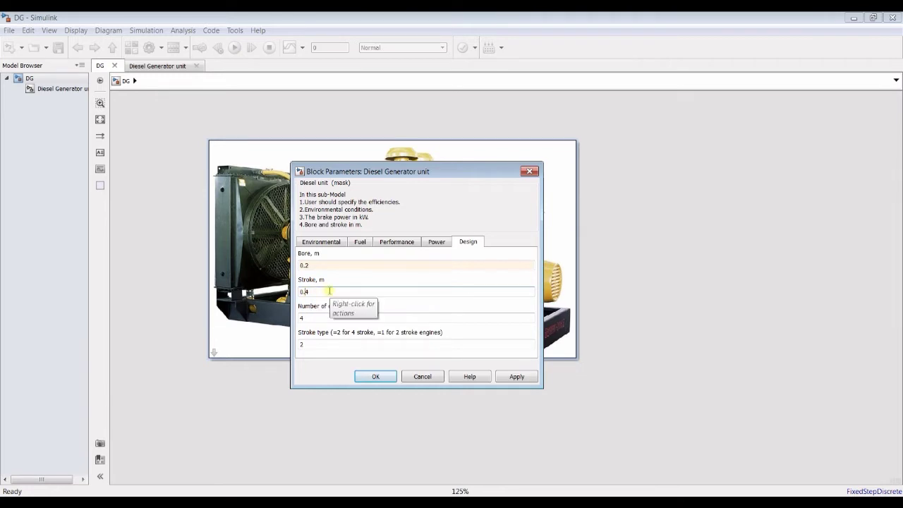
pyautogui.write('35')
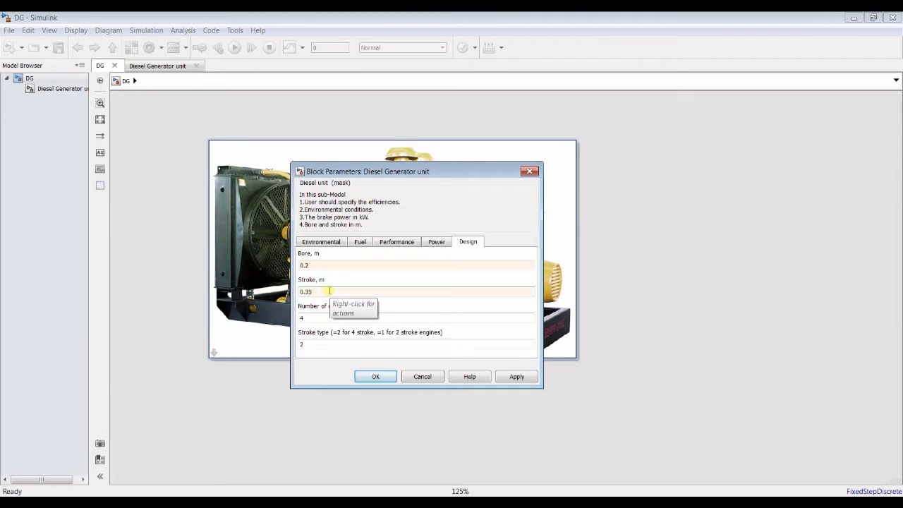
pyautogui.doubleClick(310, 317)
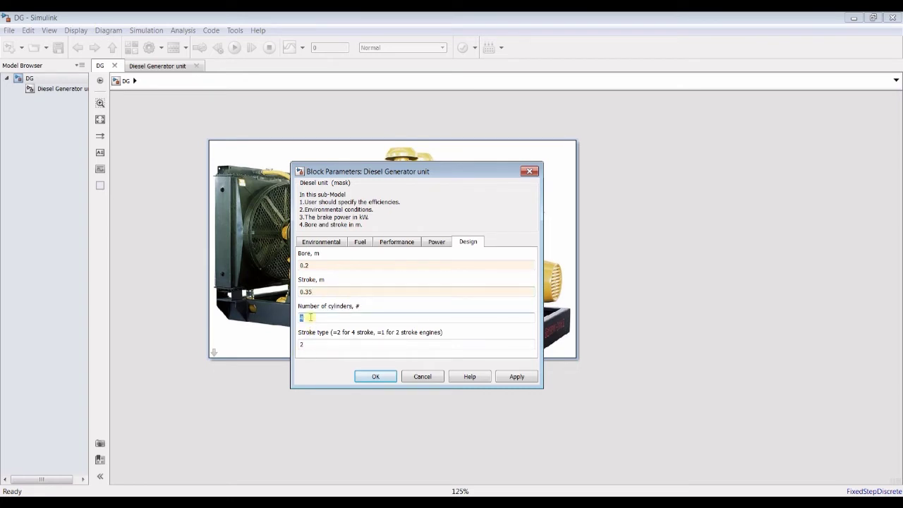
pyautogui.write('6')
pyautogui.doubleClick(313, 344)
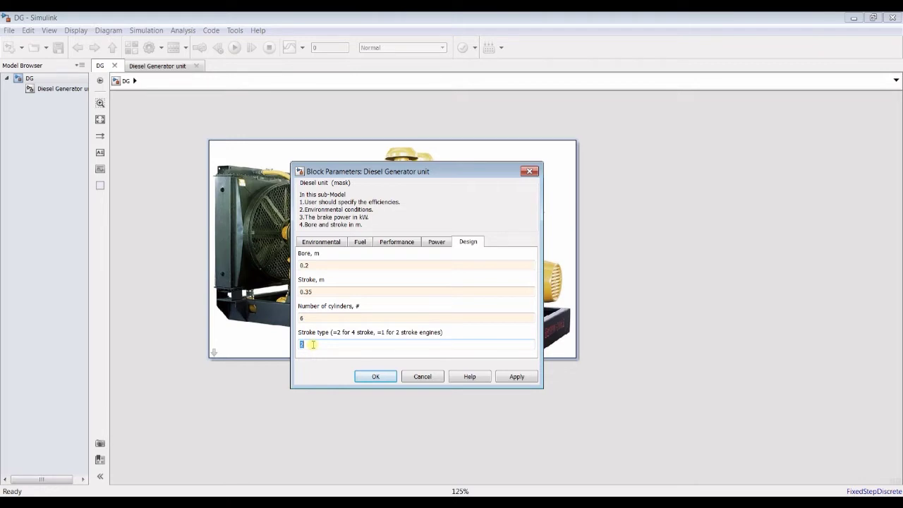
# Set the brake power to the range [100:5:350] kW and confirm the Diesel Generator unit's parameters
pyautogui.click(438, 242)
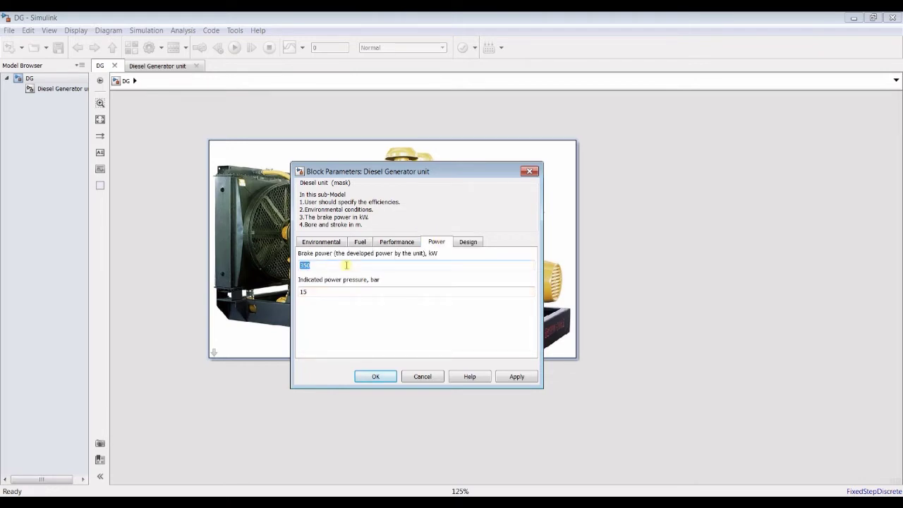
pyautogui.press('BackSpace')
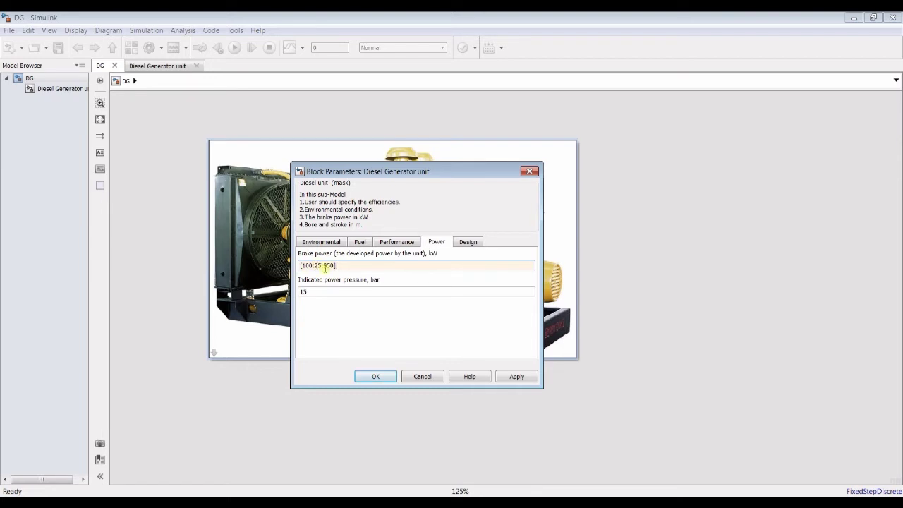
pyautogui.write('5')
pyautogui.doubleClick(315, 291)
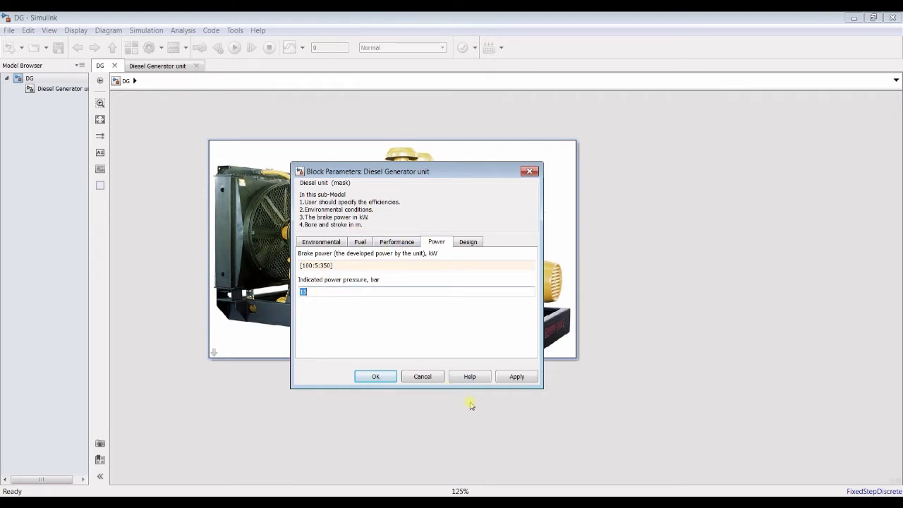
pyautogui.click(502, 378)
pyautogui.click(338, 241)
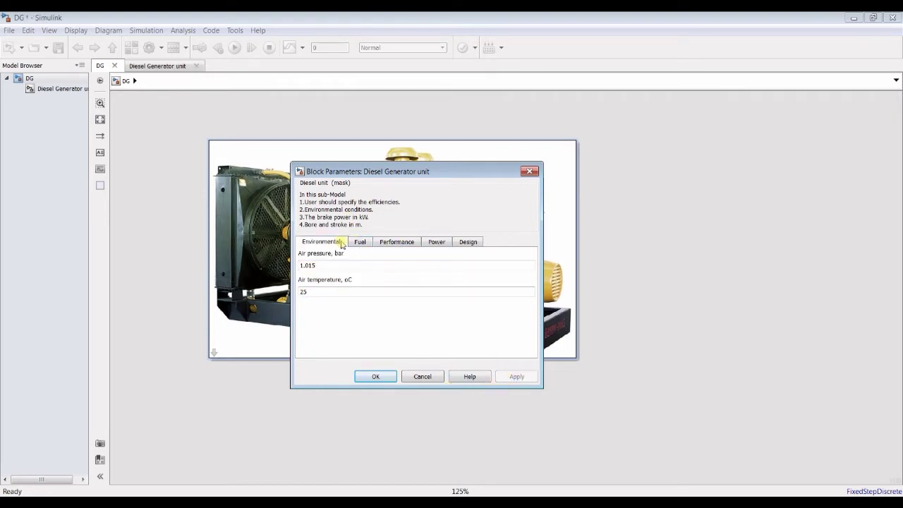
pyautogui.click(375, 376)
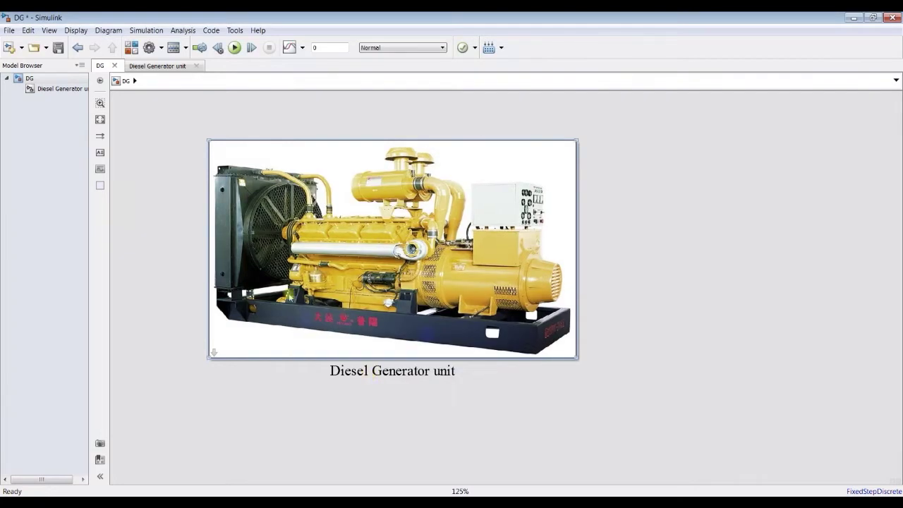
# Run the simulation from the Diesel Generator unit subsystem and enlarge the Indicated power display to three rows, realigned with its signal line
pyautogui.click(63, 89)
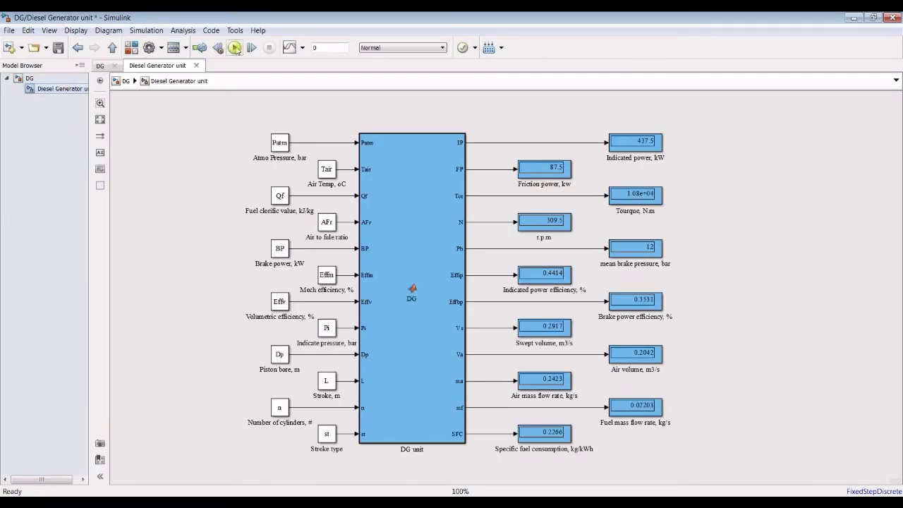
pyautogui.hotkey('ctrl', 't')
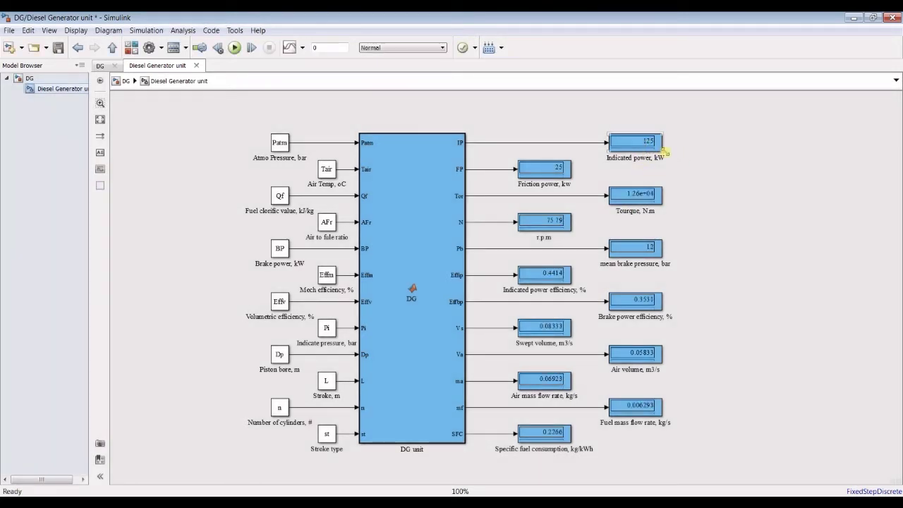
pyautogui.moveTo(660, 150); pyautogui.dragTo(662, 172)
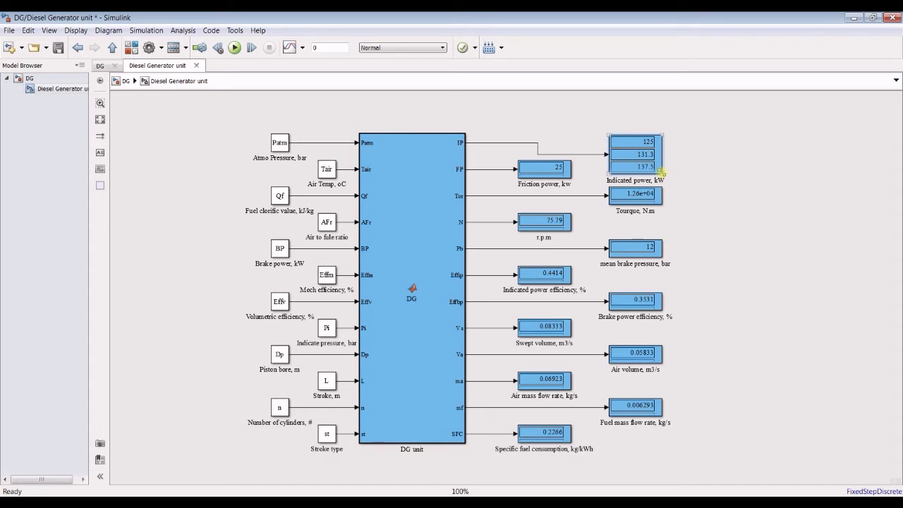
pyautogui.moveTo(643, 155); pyautogui.dragTo(644, 143)
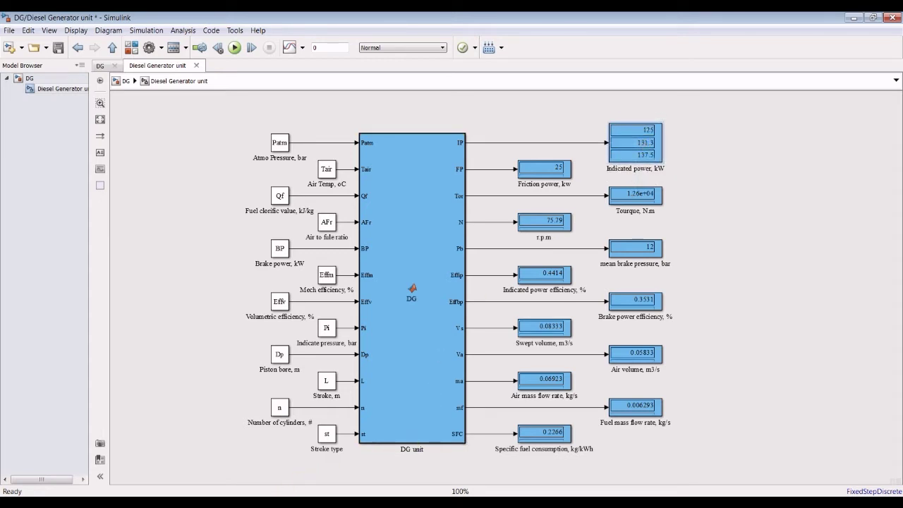
# Switch to the main MATLAB window, view the workspace variable Effbp as a line plot and close the figure
pyautogui.click(214, 504)
pyautogui.click(197, 465)
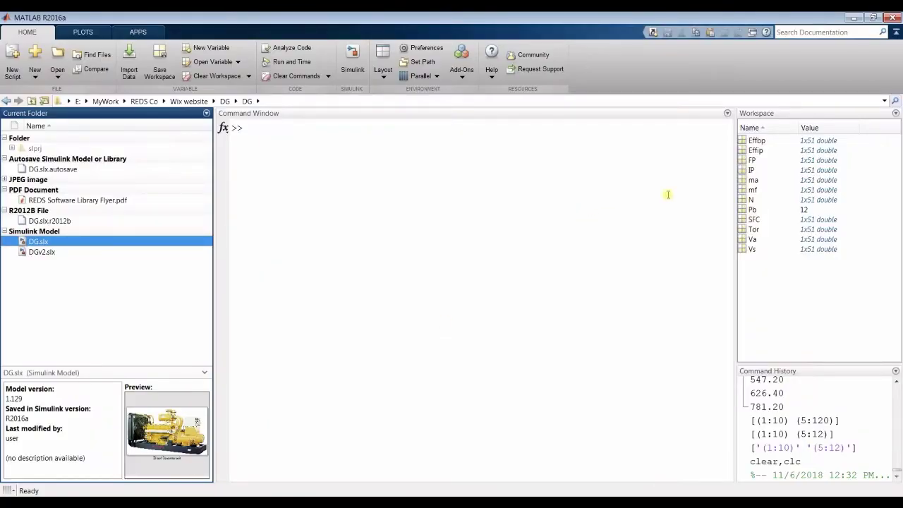
pyautogui.click(756, 141)
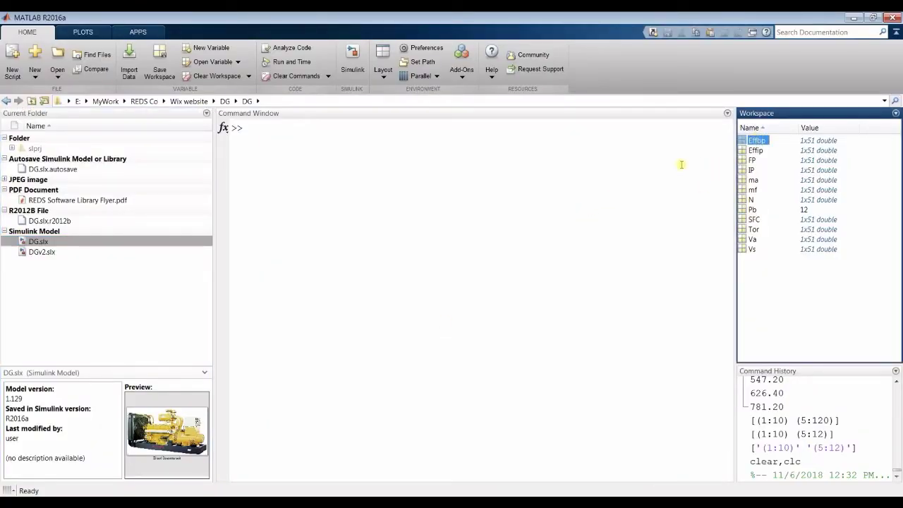
pyautogui.click(91, 32)
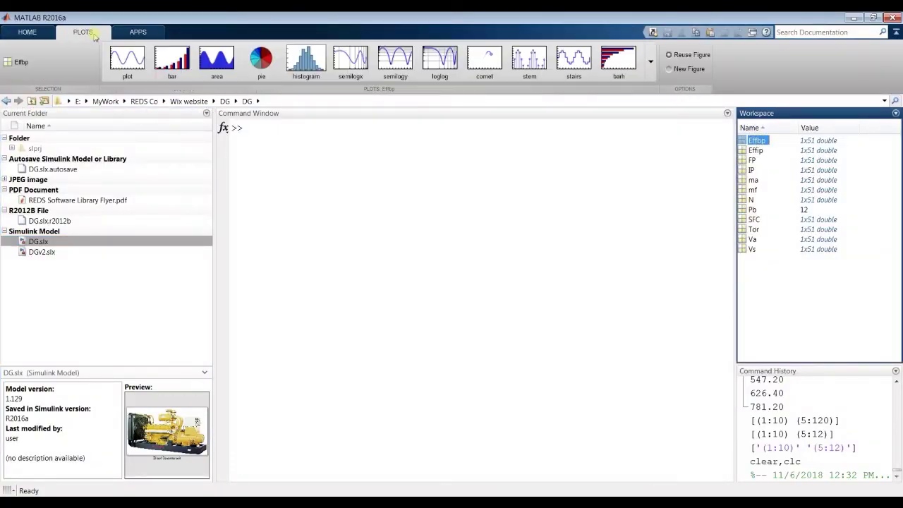
pyautogui.click(119, 59)
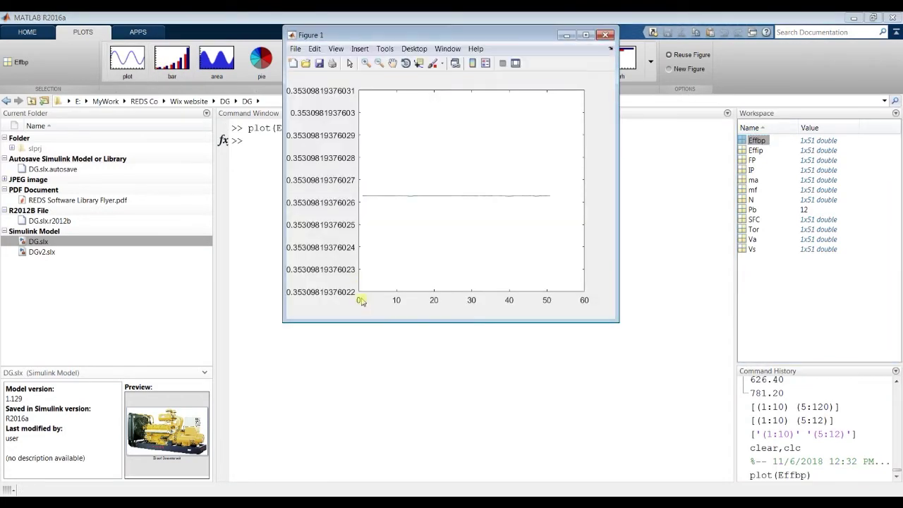
pyautogui.click(605, 35)
# View line plots of the workspace variables Effip and FP one after the other, closing each figure
pyautogui.click(753, 150)
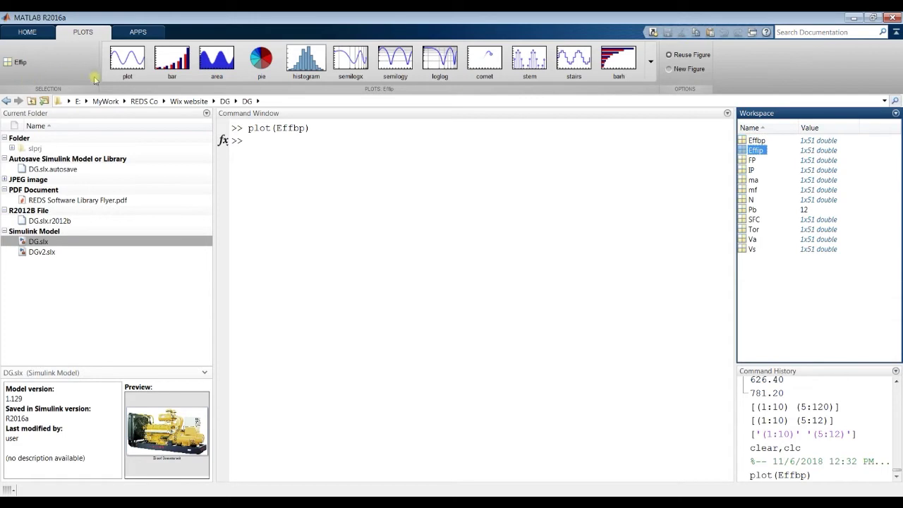
pyautogui.click(131, 59)
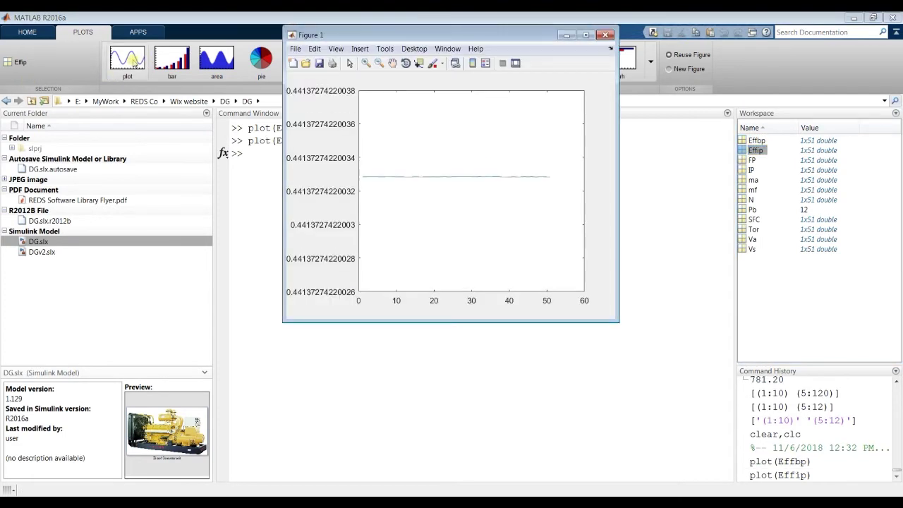
pyautogui.click(605, 34)
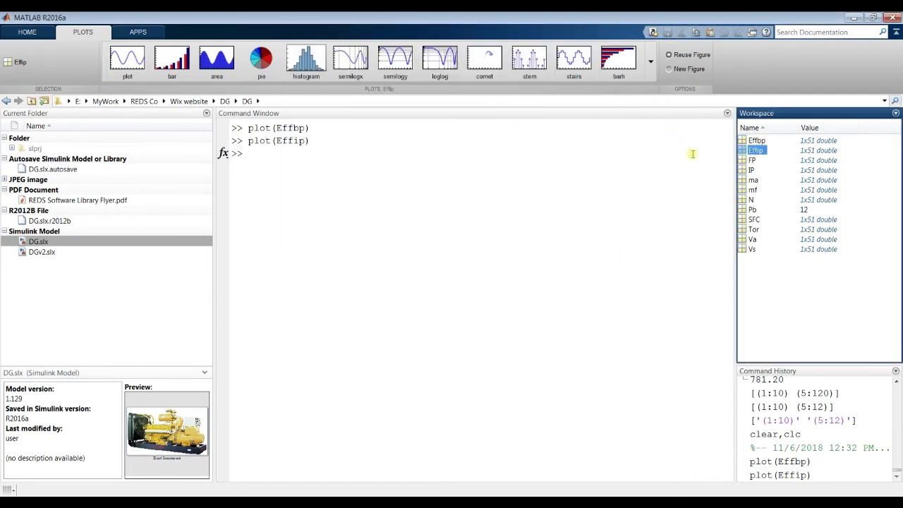
pyautogui.click(751, 161)
pyautogui.click(117, 62)
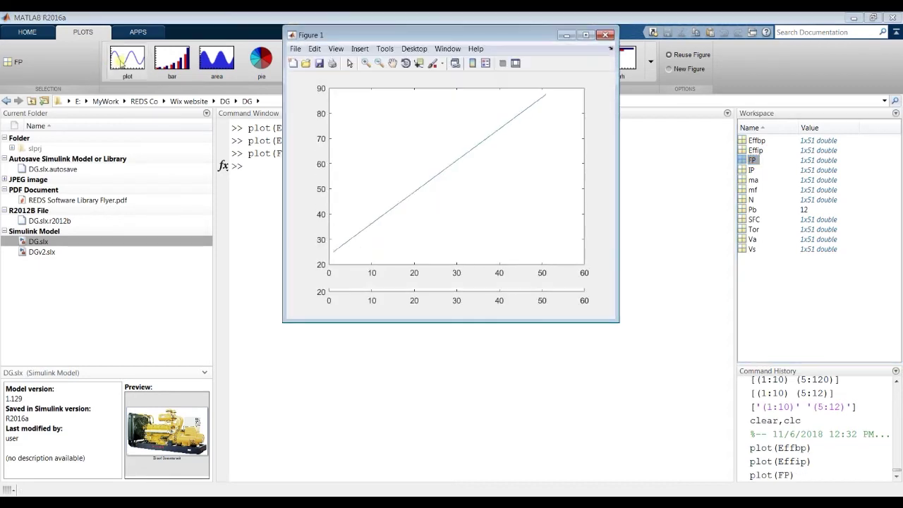
pyautogui.click(606, 35)
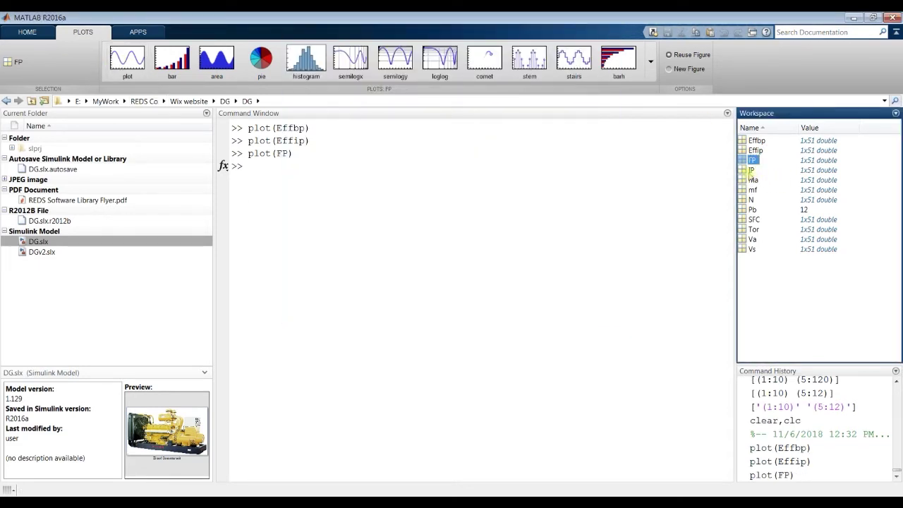
# Plot the workspace variable IP as a line and show the plot tools for its figure
pyautogui.click(750, 170)
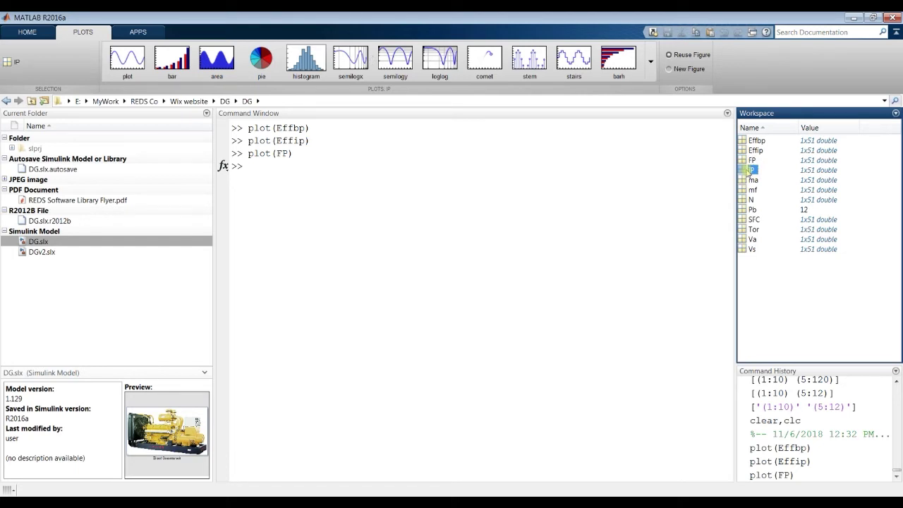
pyautogui.click(139, 62)
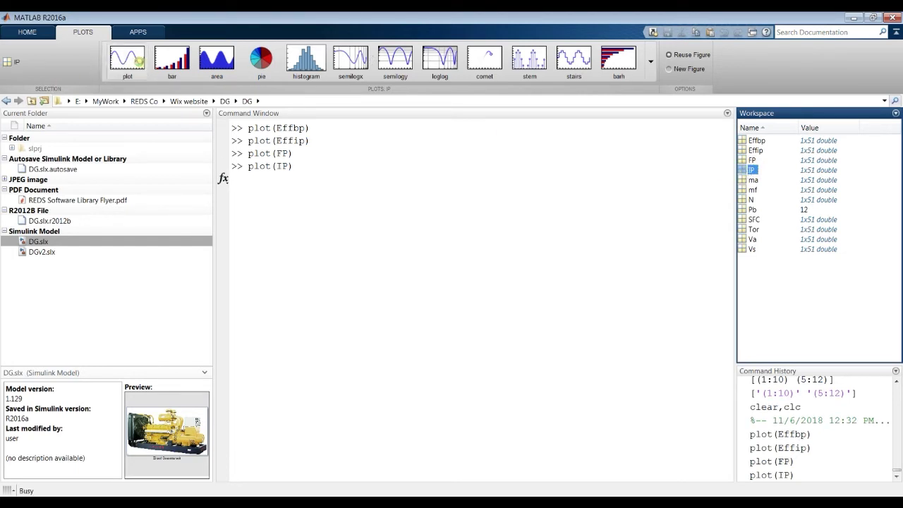
pyautogui.click(515, 64)
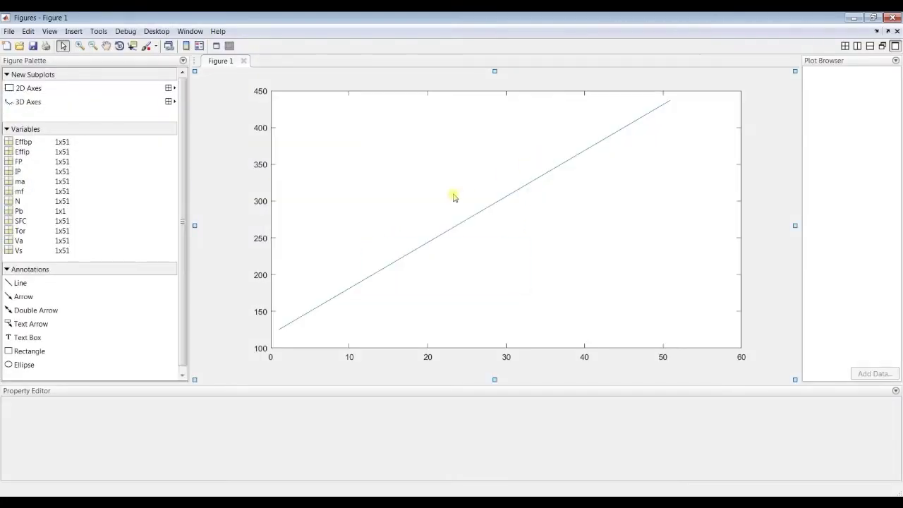
# Lay out the figure as a grid of 2D axes with two rows and three columns, and delete the IP line
pyautogui.click(171, 89)
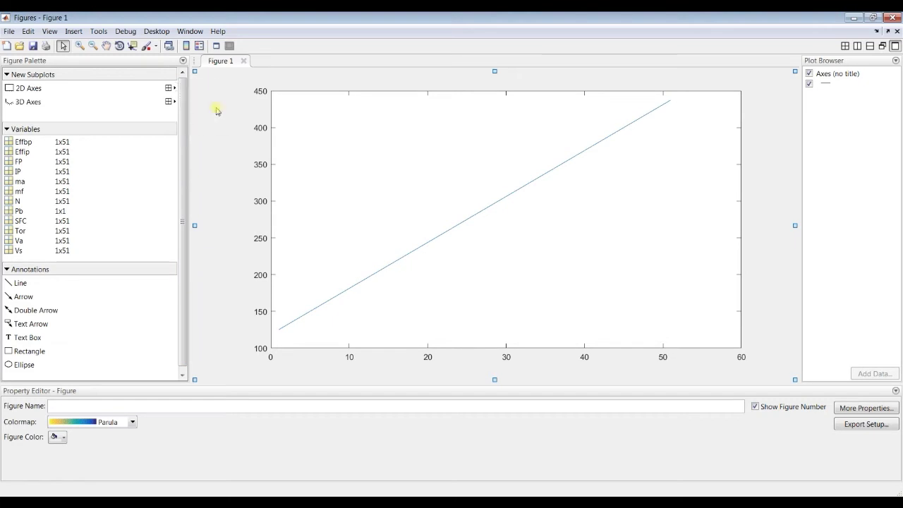
pyautogui.click(331, 147)
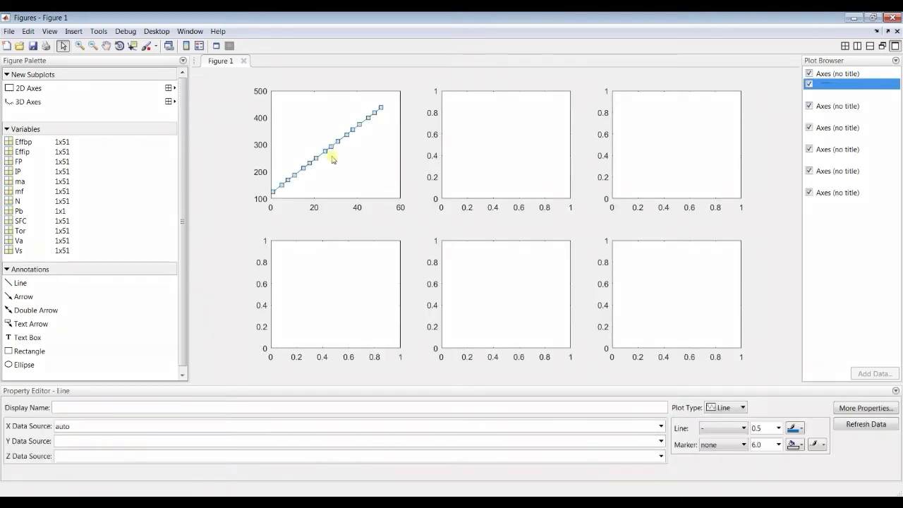
pyautogui.press('Delete')
# Add a plot to the upper-left axes with IP as the X data source and ma as the Y data source
pyautogui.click(344, 160)
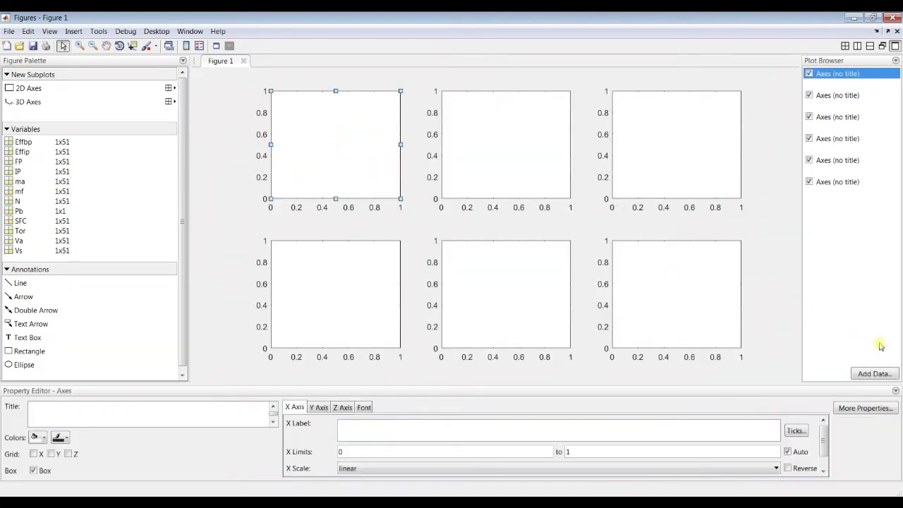
pyautogui.click(878, 375)
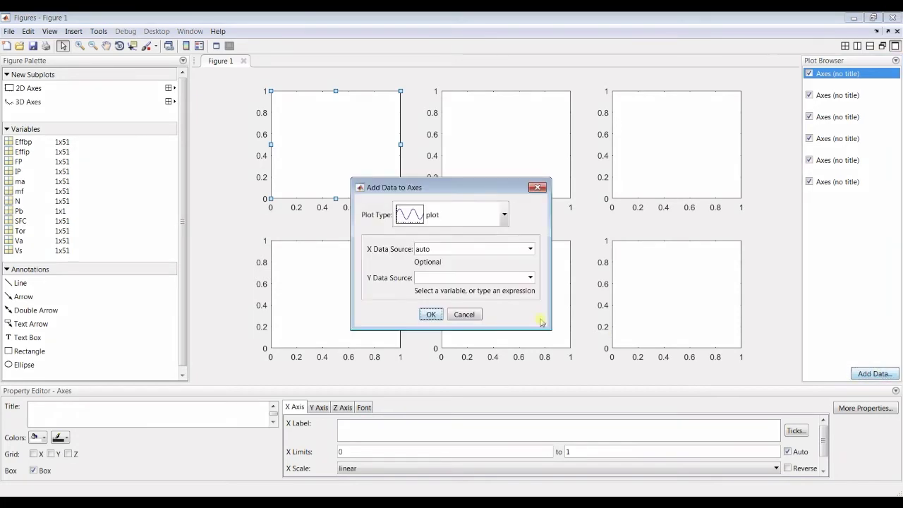
pyautogui.click(531, 248)
pyautogui.click(444, 306)
pyautogui.click(530, 277)
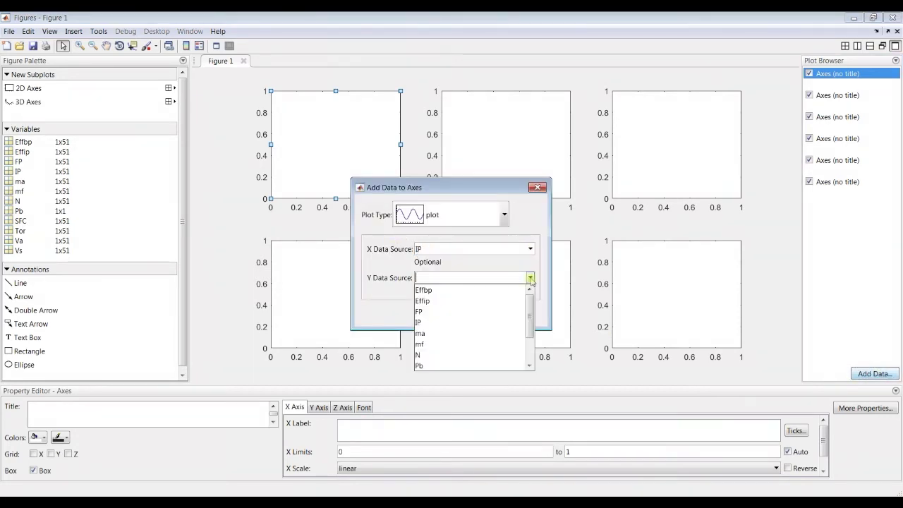
pyautogui.click(471, 334)
pyautogui.click(432, 314)
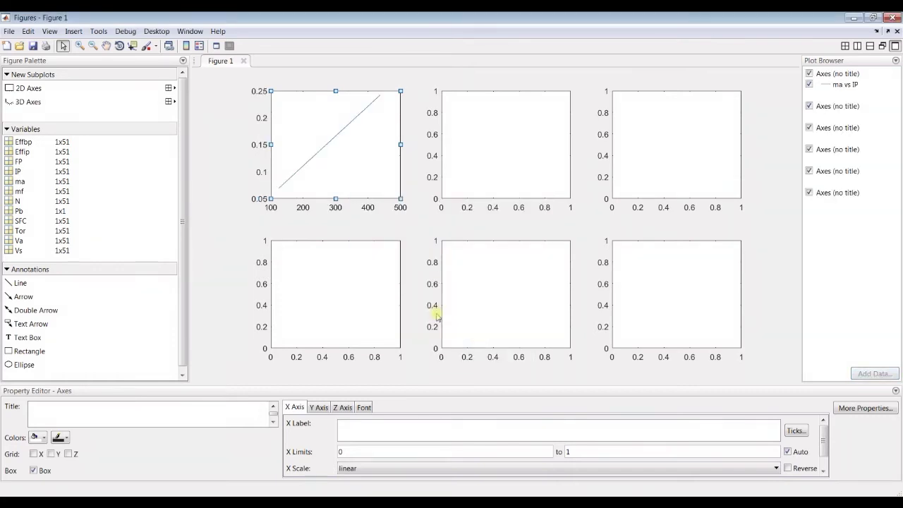
# Add a plot of SFC against IP to the upper-middle axes
pyautogui.click(511, 145)
pyautogui.click(862, 380)
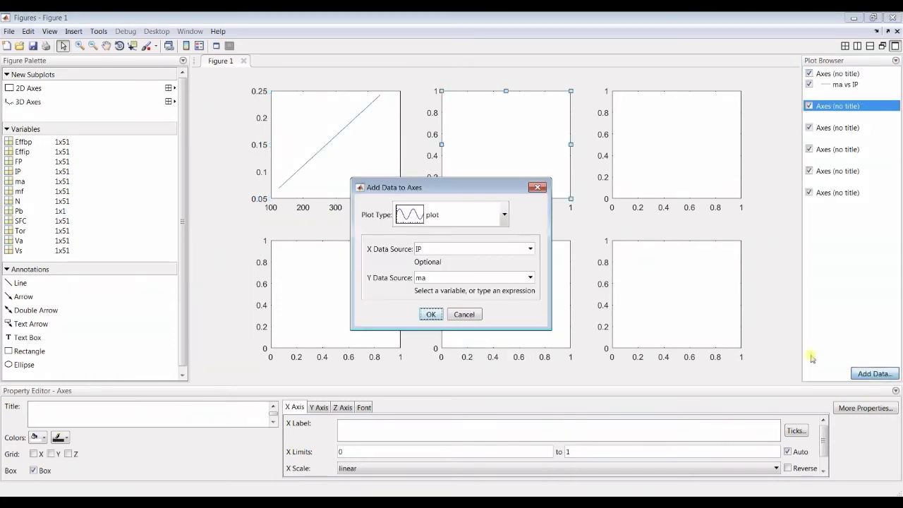
pyautogui.click(530, 278)
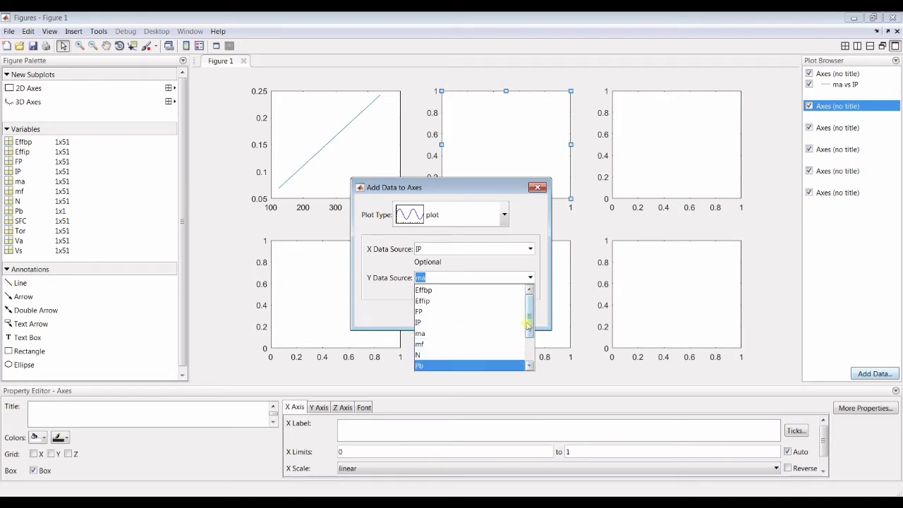
pyautogui.click(528, 350)
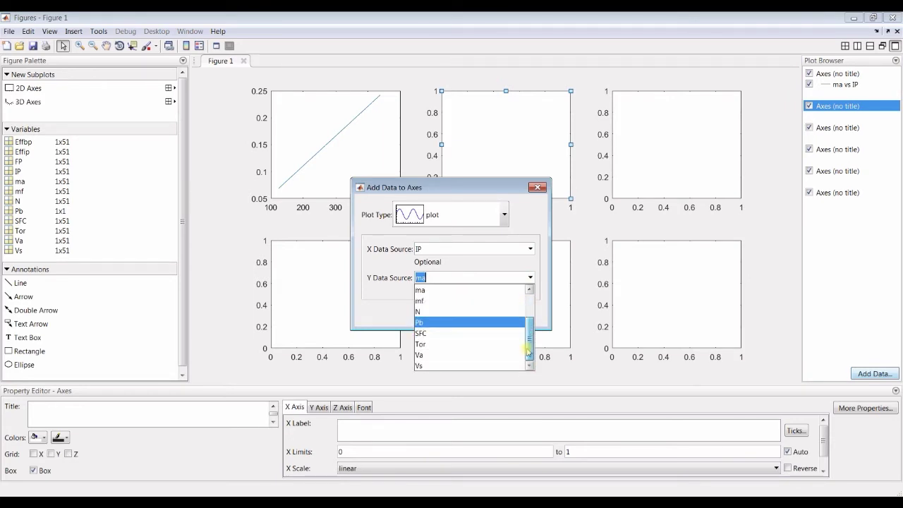
pyautogui.click(463, 332)
pyautogui.click(437, 314)
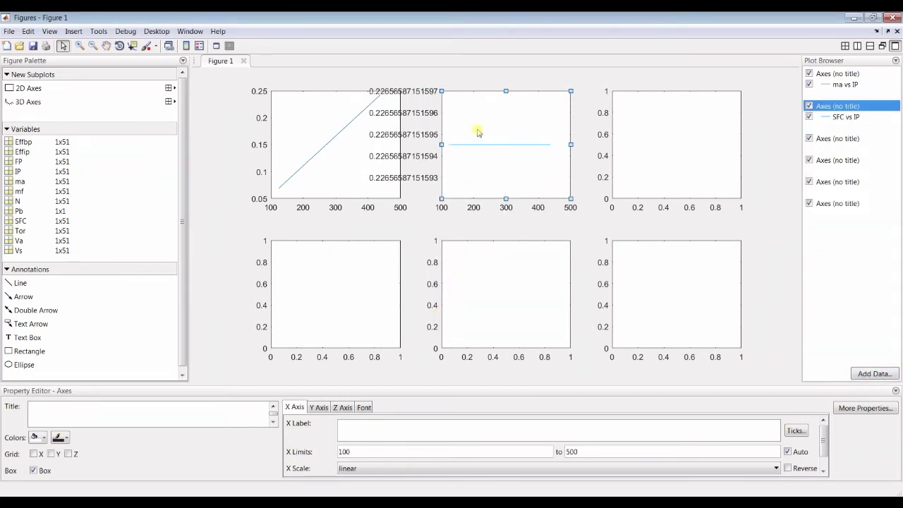
# Add a plot of Va against IP to the upper-right axes
pyautogui.click(716, 138)
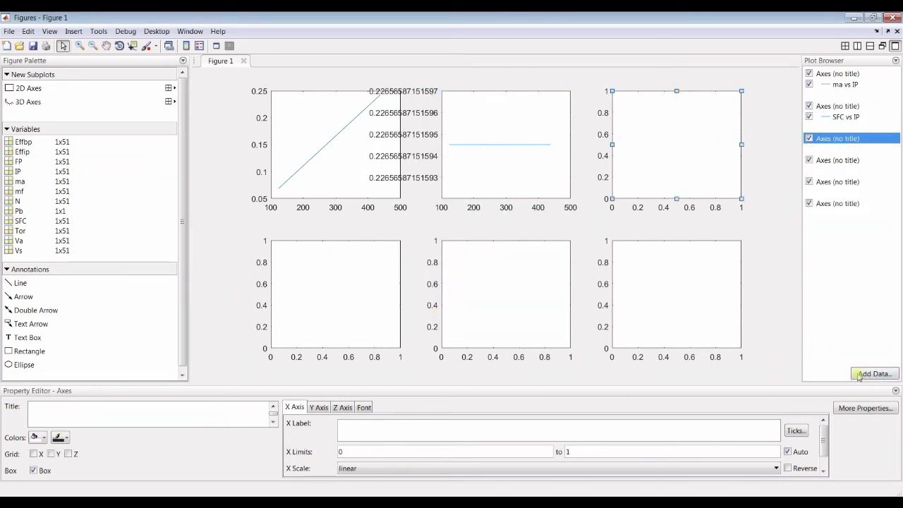
pyautogui.click(860, 375)
pyautogui.click(532, 277)
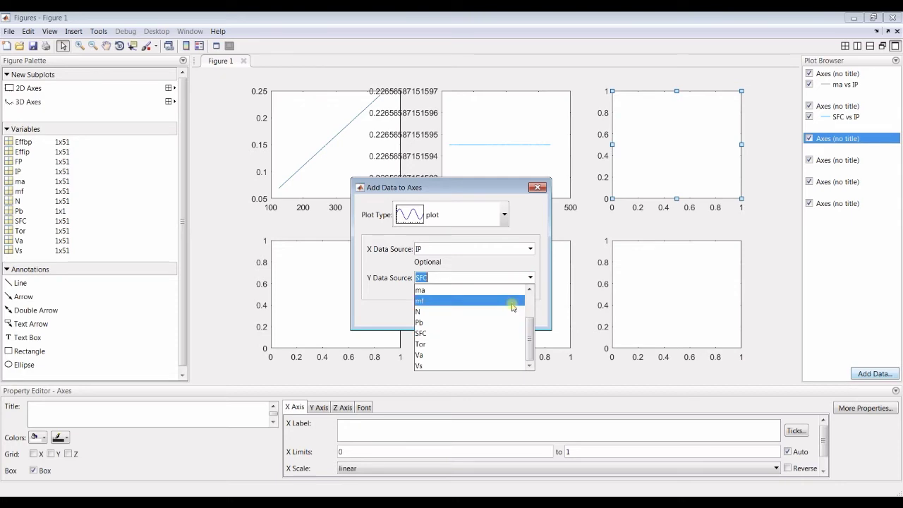
pyautogui.click(433, 355)
pyautogui.click(434, 310)
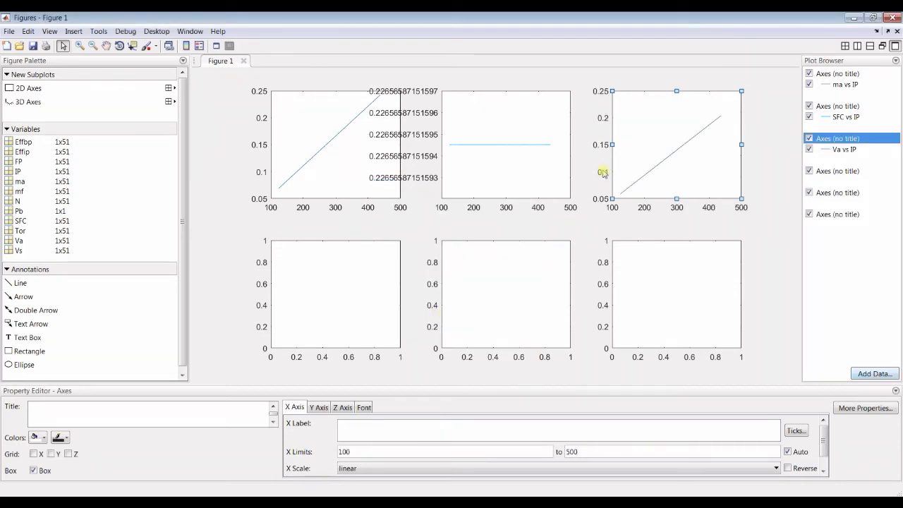
# Add a plot of Tor against IP to the lower-left axes
pyautogui.click(325, 320)
pyautogui.click(865, 373)
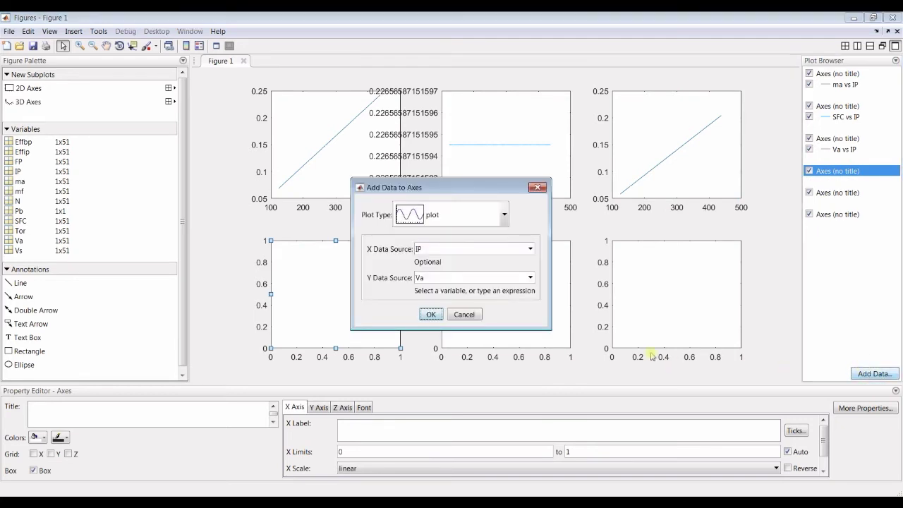
pyautogui.click(529, 277)
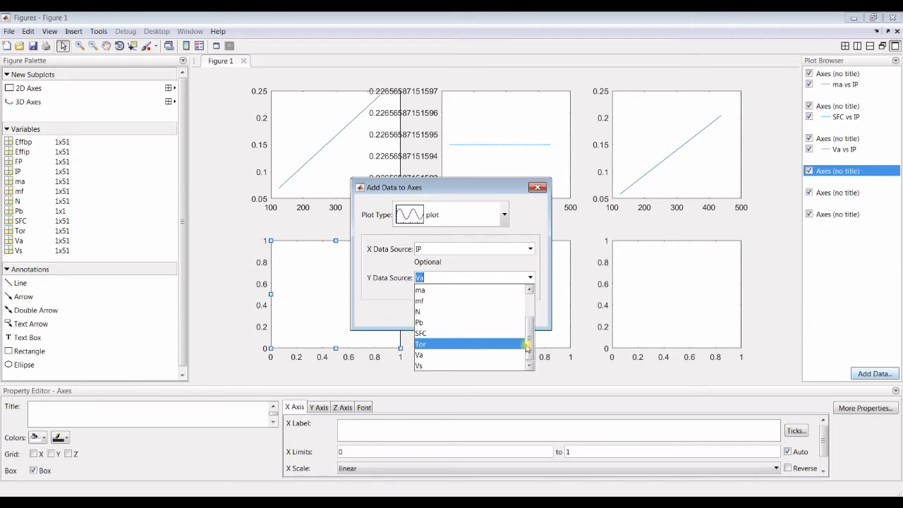
pyautogui.click(468, 344)
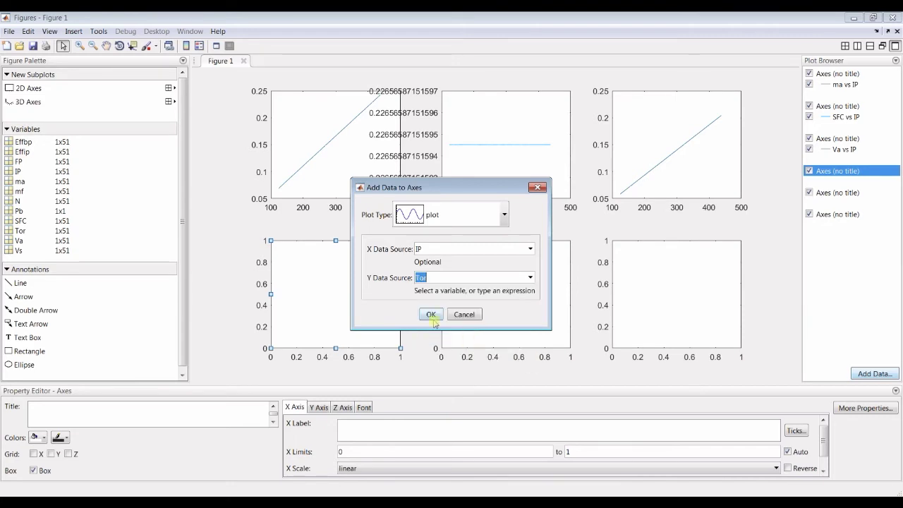
pyautogui.click(430, 317)
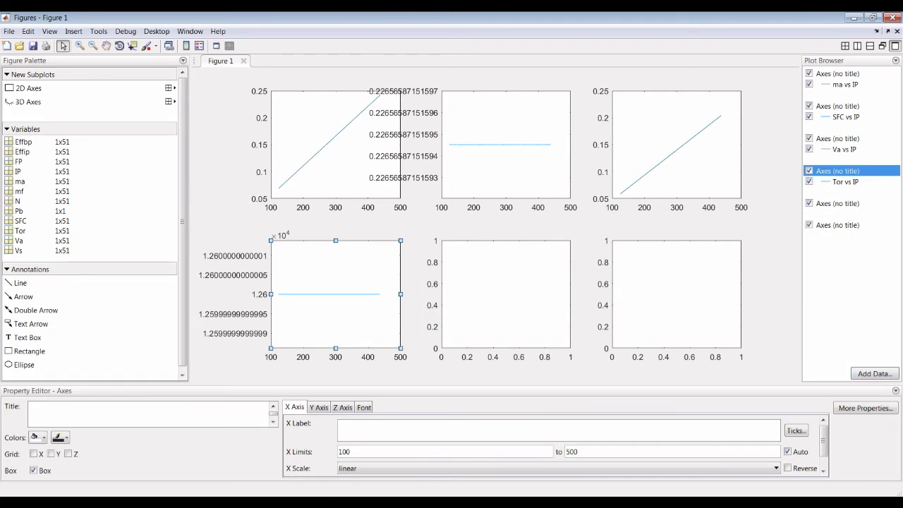
# Check the output variable names in the Simulink model, and add a plot of mf against IP to the figure's lower-middle axes
pyautogui.click(212, 495)
pyautogui.click(222, 466)
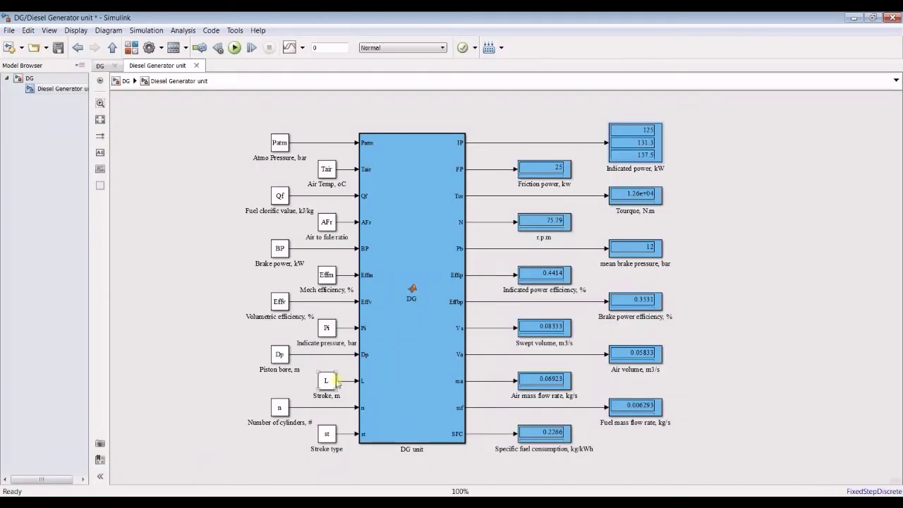
pyautogui.click(428, 254)
pyautogui.click(212, 495)
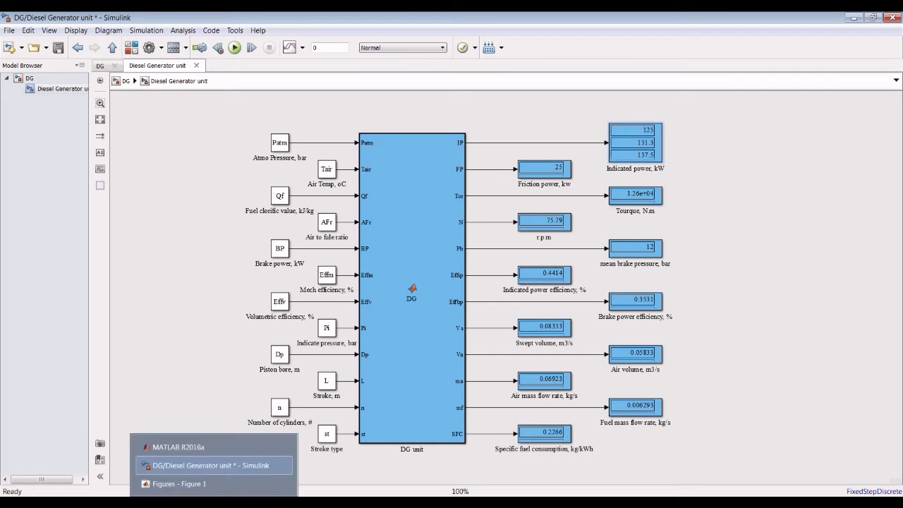
pyautogui.click(211, 484)
pyautogui.click(496, 284)
pyautogui.click(875, 373)
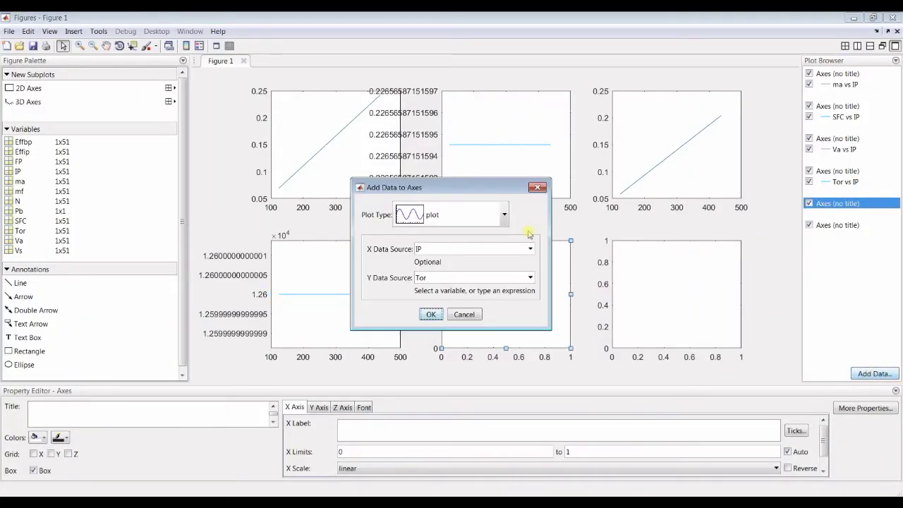
pyautogui.click(530, 277)
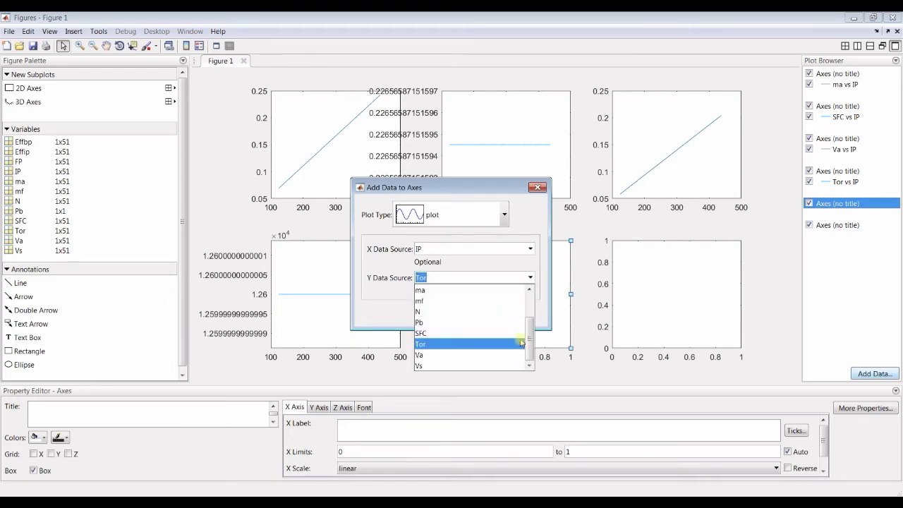
pyautogui.moveTo(529, 339)
pyautogui.mouseDown()
pyautogui.moveTo(531, 316)
pyautogui.moveTo(529, 344)
pyautogui.mouseUp()
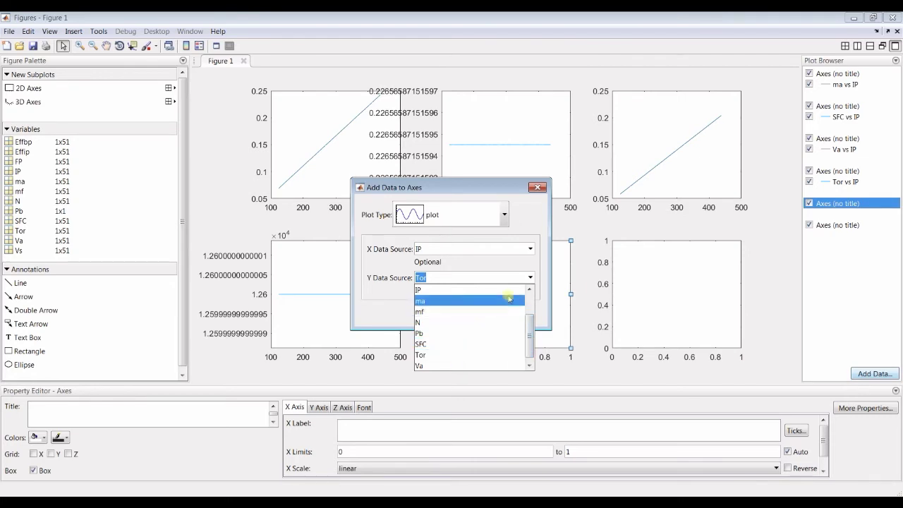
pyautogui.moveTo(529, 338); pyautogui.dragTo(529, 342)
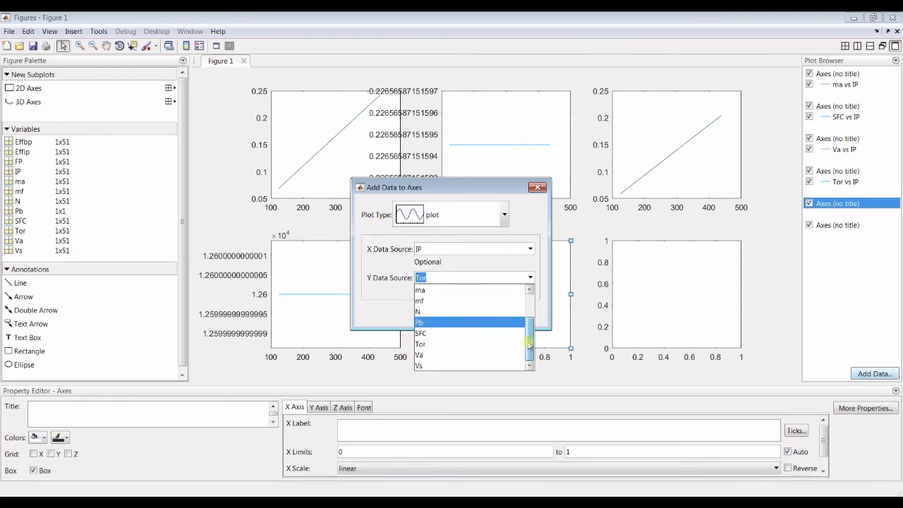
pyautogui.moveTo(528, 343); pyautogui.dragTo(528, 332)
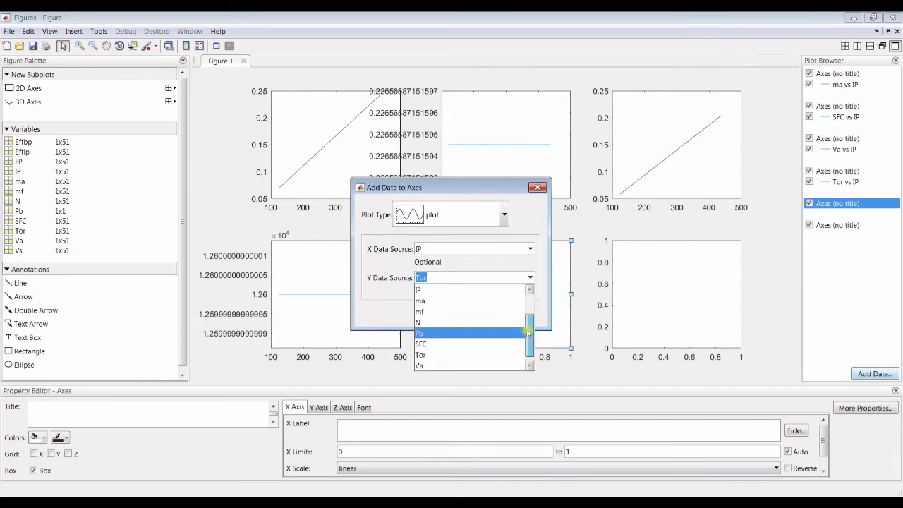
pyautogui.click(446, 311)
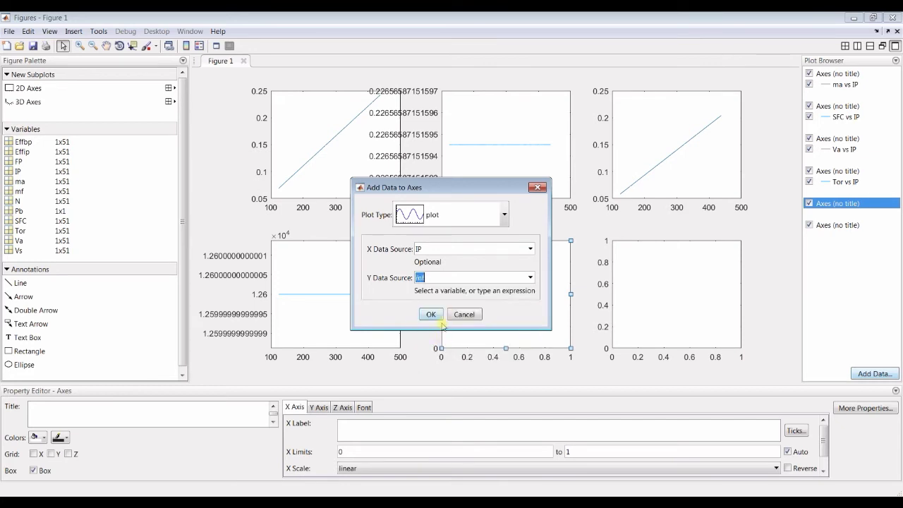
pyautogui.click(437, 318)
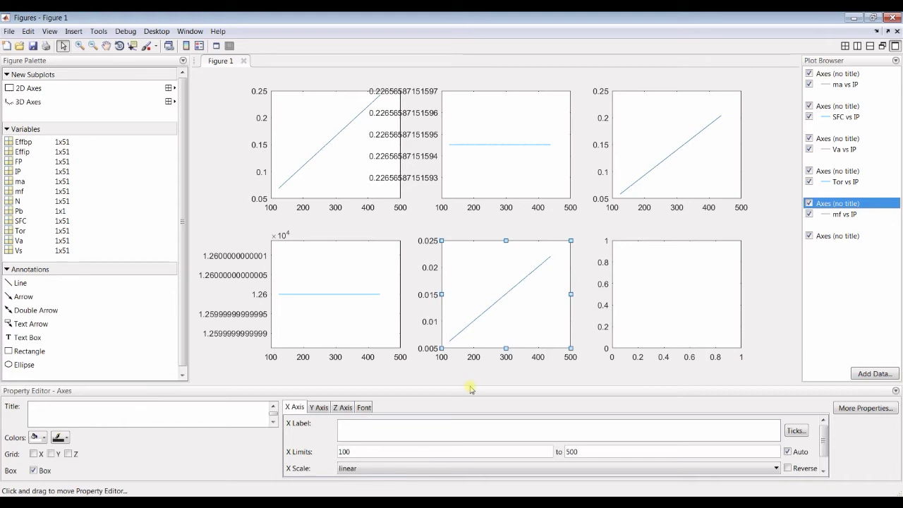
# Add a plot to the lower-right axes with ma as the X data source and mf as the Y data source
pyautogui.click(715, 298)
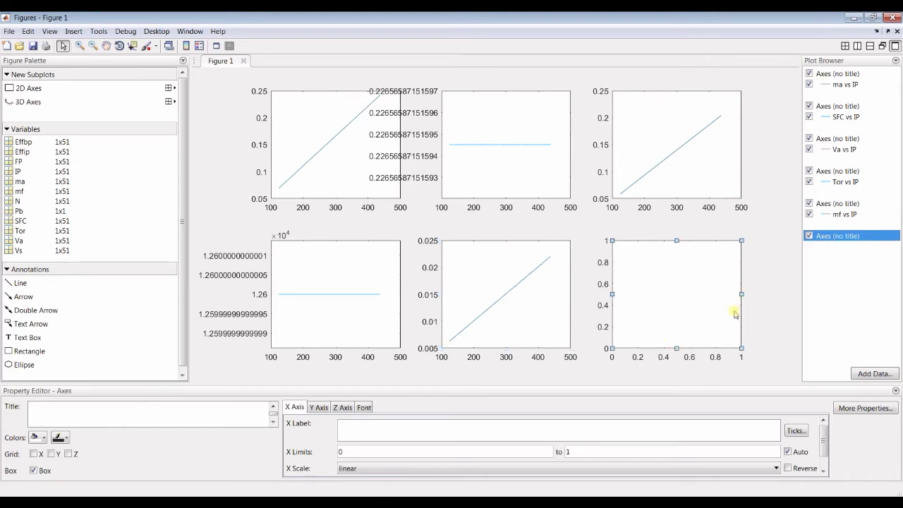
pyautogui.click(855, 375)
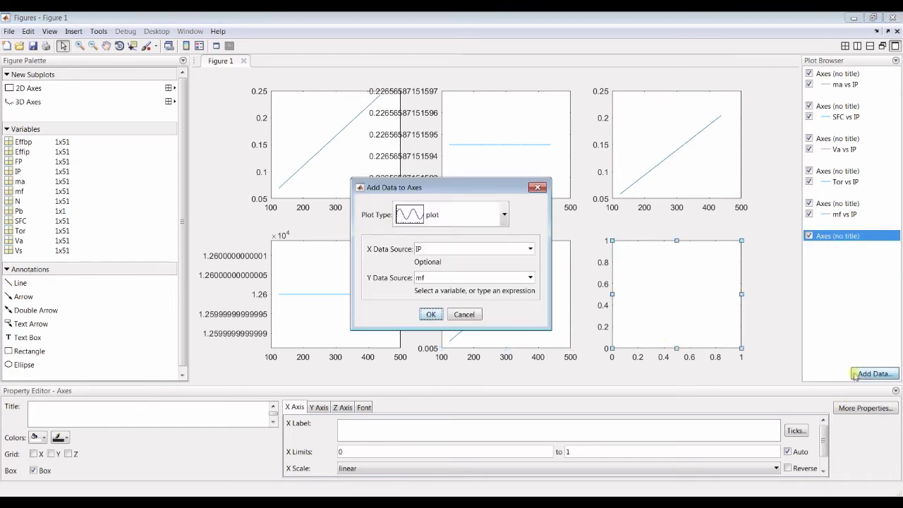
pyautogui.click(529, 249)
pyautogui.click(457, 315)
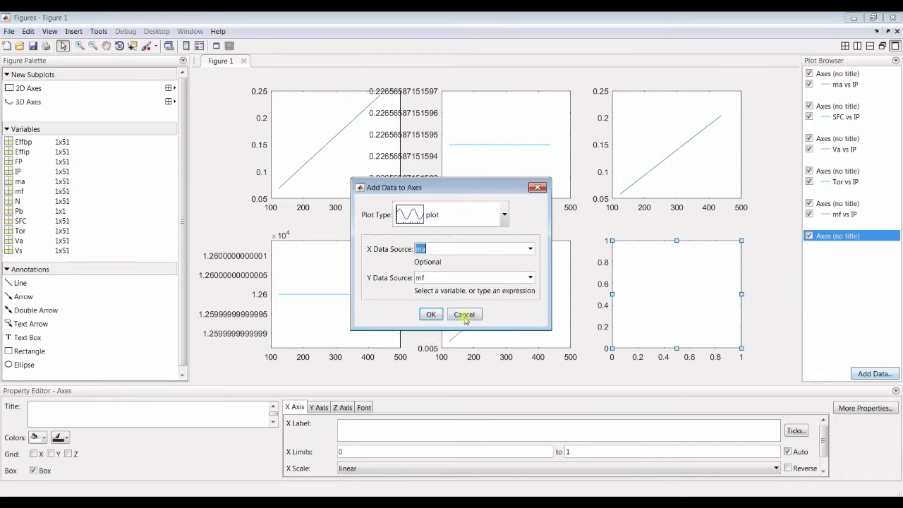
pyautogui.click(431, 315)
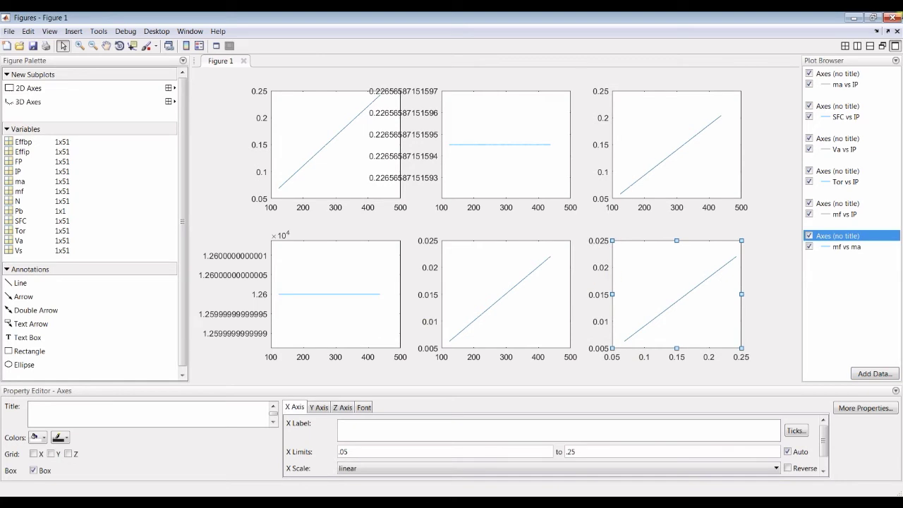
# Close the figure without further edits and save the Simulink model
pyautogui.click(893, 17)
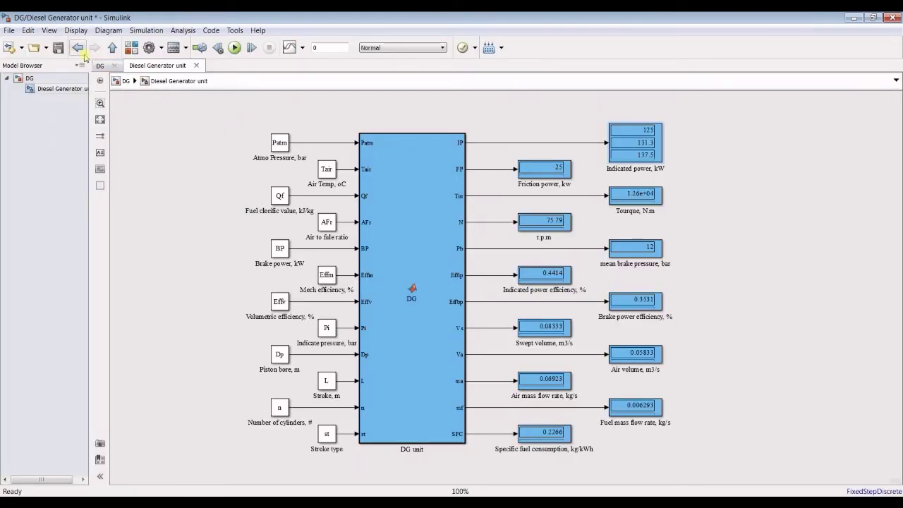
pyautogui.click(57, 53)
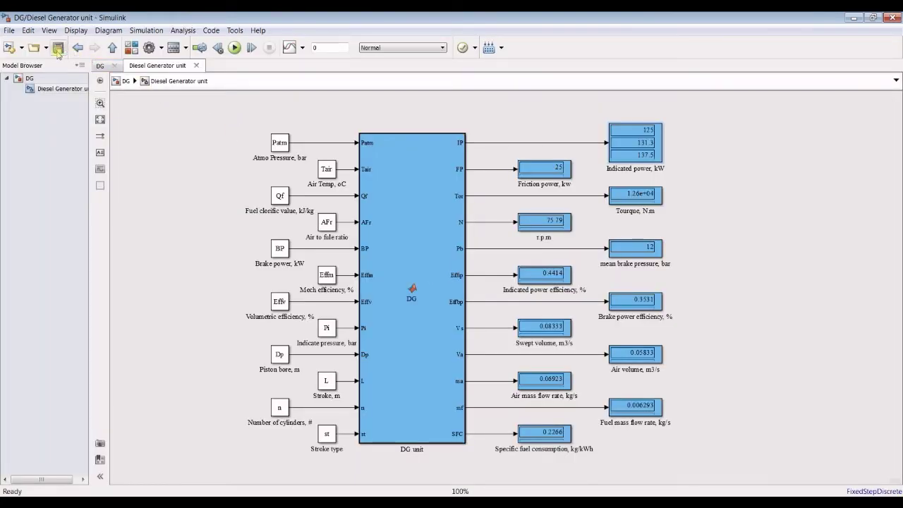
pyautogui.click(29, 78)
pyautogui.doubleClick(366, 201)
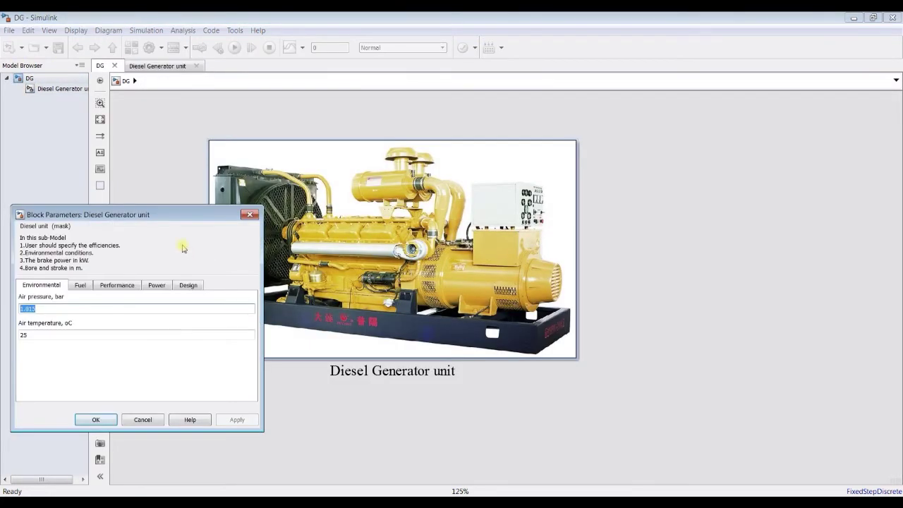
pyautogui.click(505, 248)
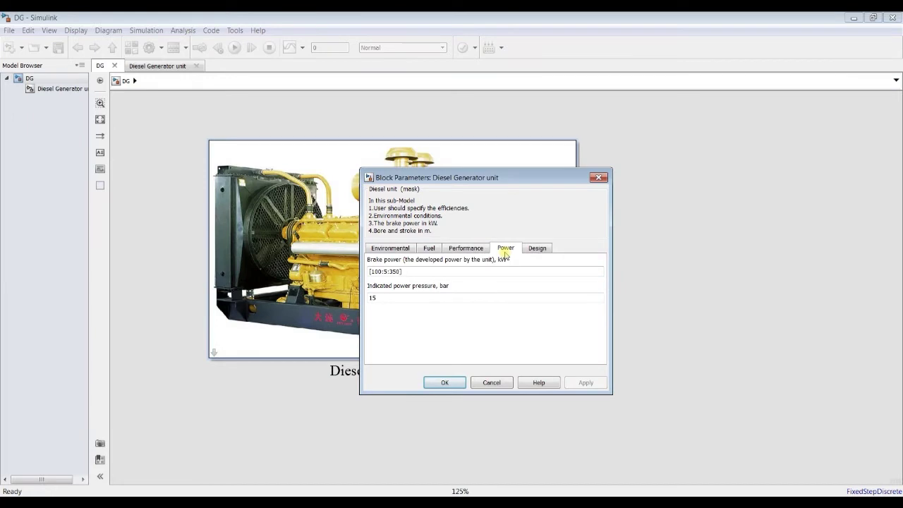
pyautogui.click(418, 268)
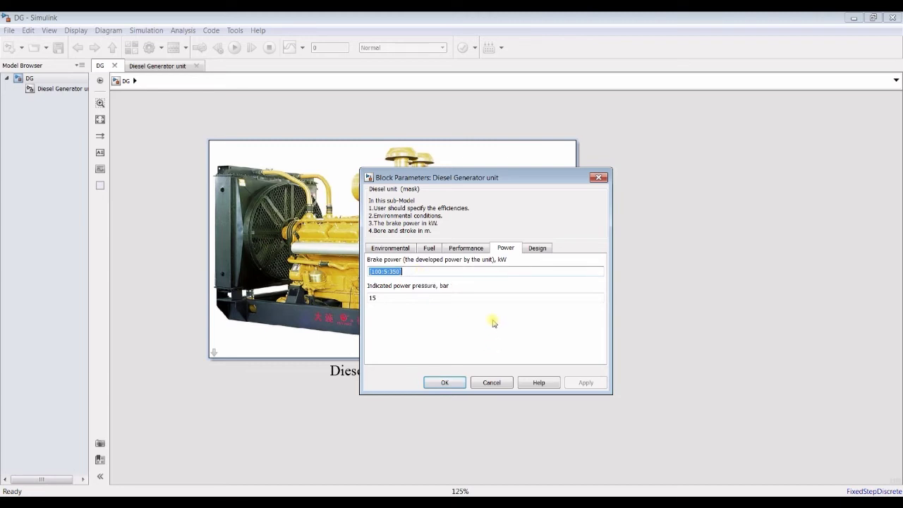
pyautogui.write('1')
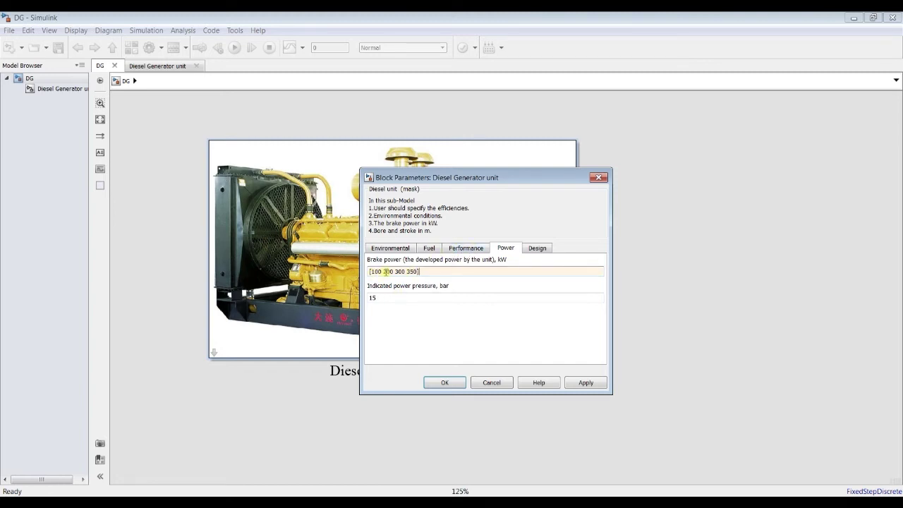
pyautogui.moveTo(423, 271); pyautogui.dragTo(366, 272)
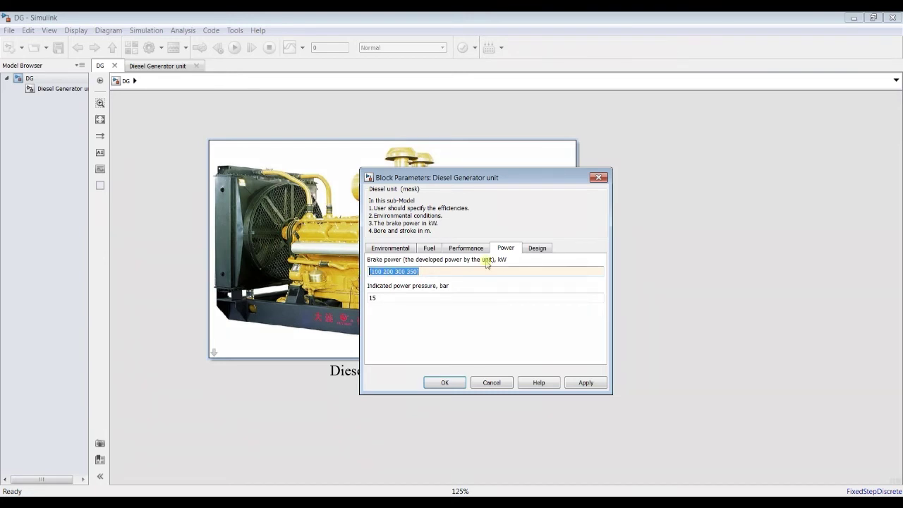
# Look through the design, environmental and fuel parameters, and set the mechanical efficiency to [0.5 0.6 0.7 0.8]
pyautogui.click(534, 248)
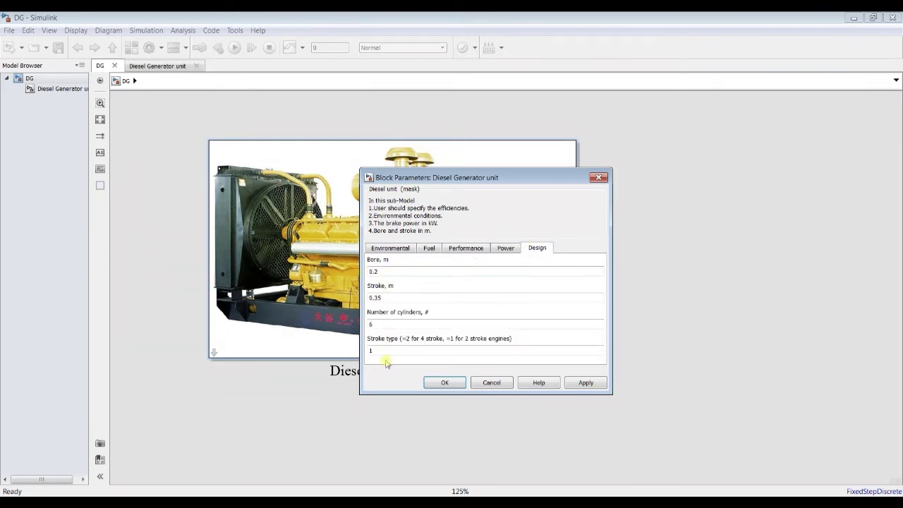
pyautogui.doubleClick(384, 324)
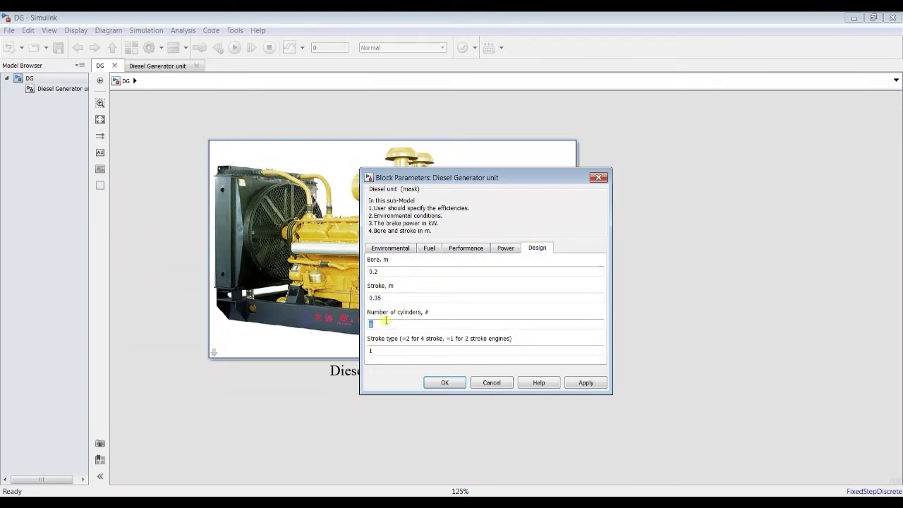
pyautogui.click(475, 250)
pyautogui.click(423, 249)
pyautogui.click(389, 249)
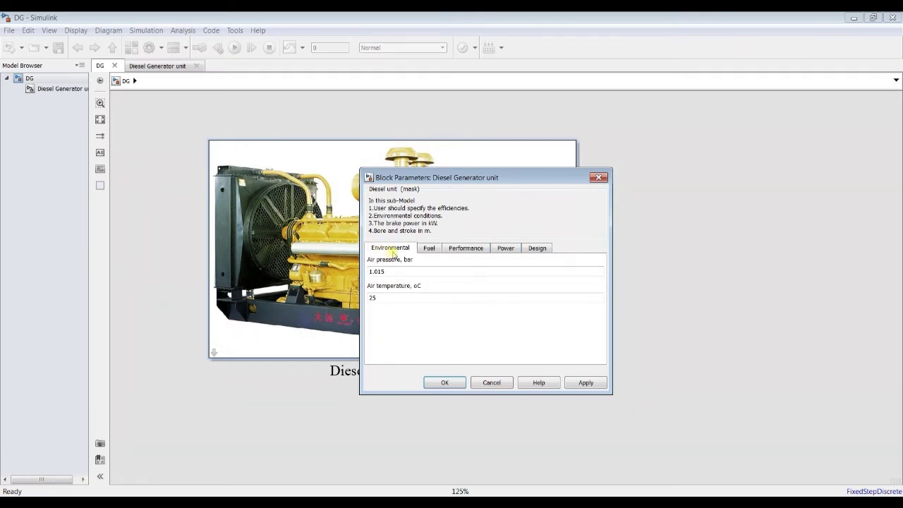
pyautogui.click(429, 248)
pyautogui.click(454, 251)
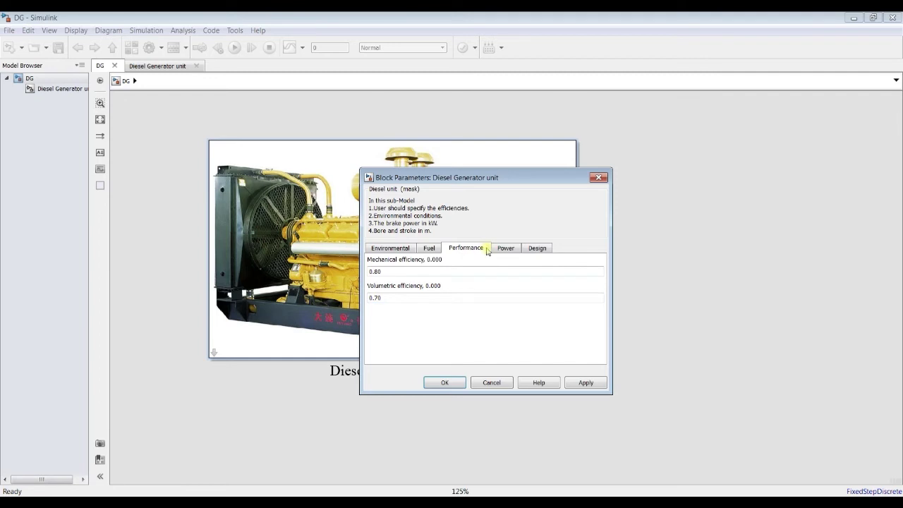
pyautogui.doubleClick(396, 271)
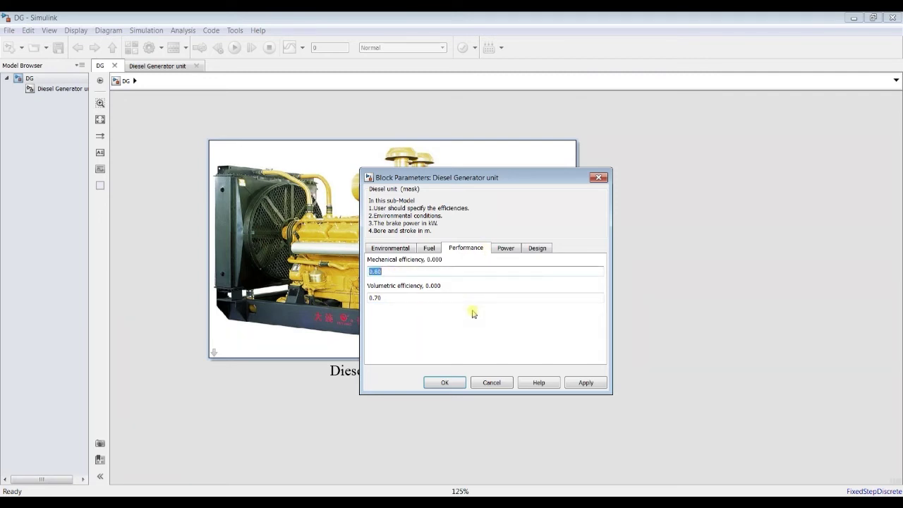
pyautogui.press('BackSpace')
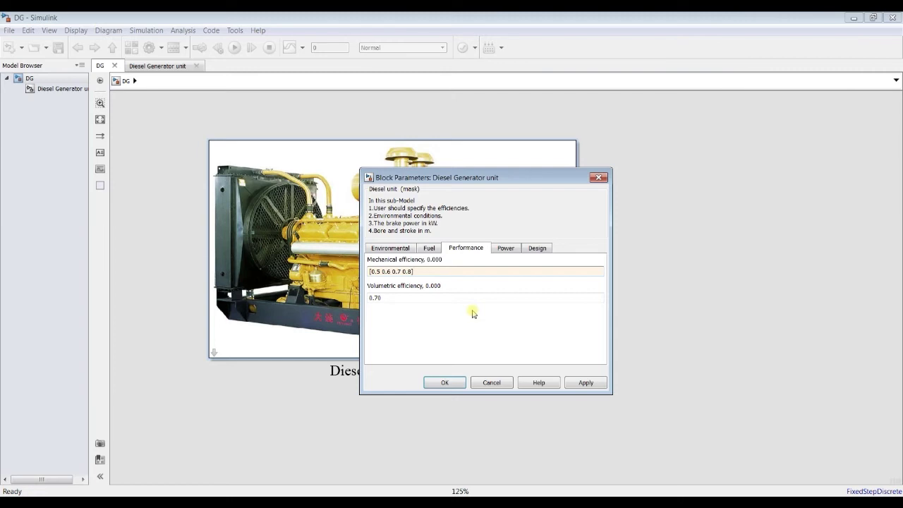
# Review the power and design parameters, then apply the block parameter changes and save the model
pyautogui.click(504, 247)
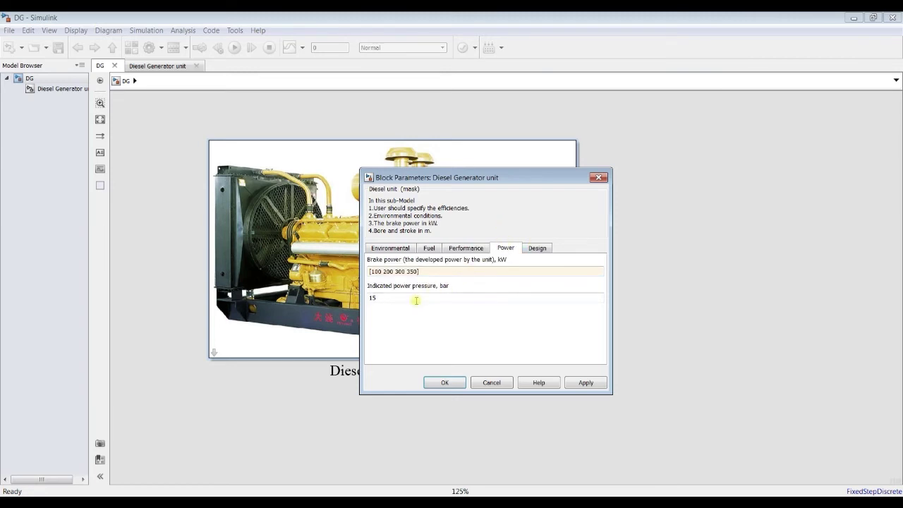
pyautogui.click(537, 247)
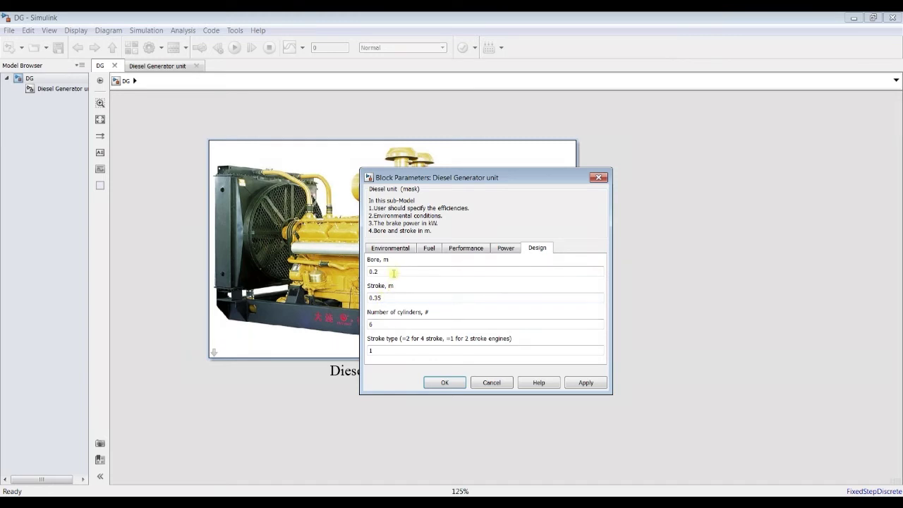
pyautogui.click(577, 382)
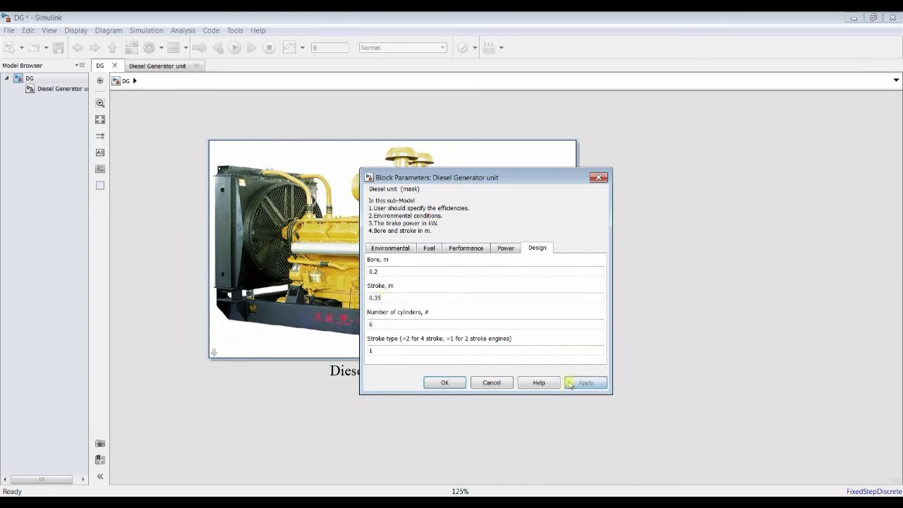
pyautogui.click(450, 383)
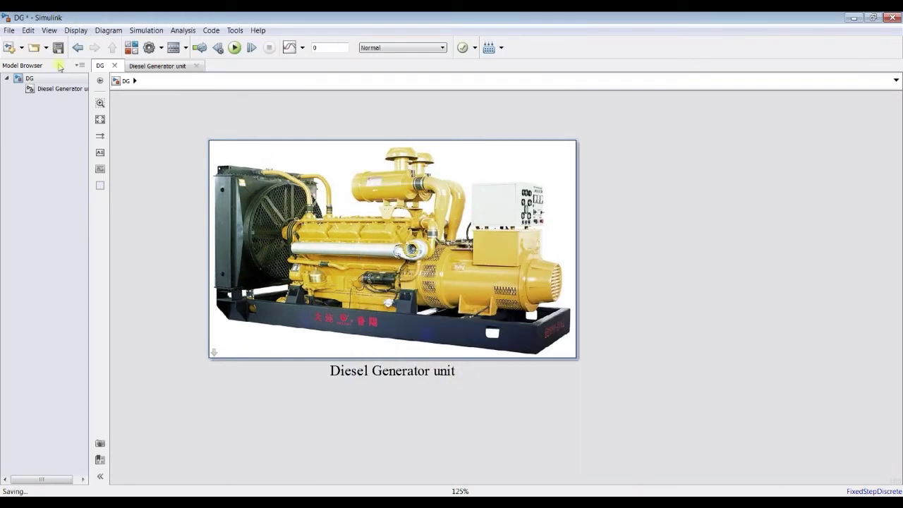
# Open the Diesel Generator unit subsystem and run the simulation with the new parameters
pyautogui.click(62, 89)
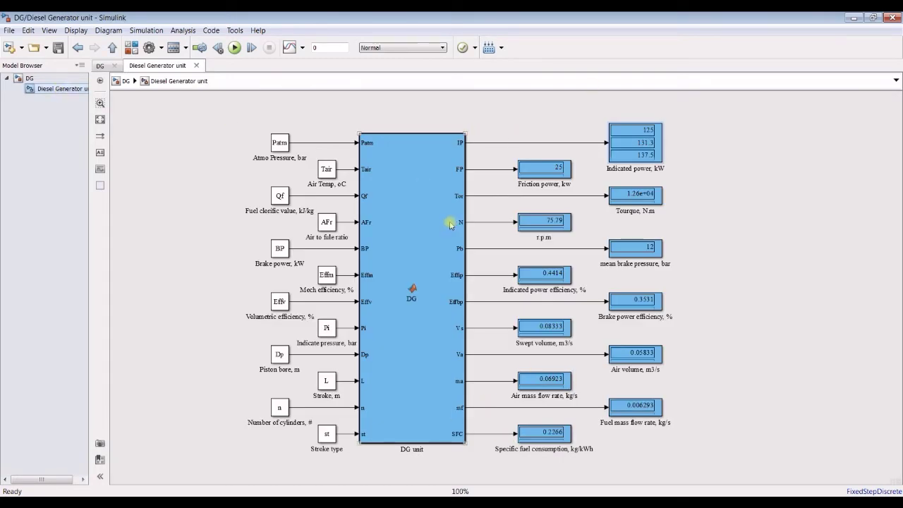
pyautogui.click(234, 48)
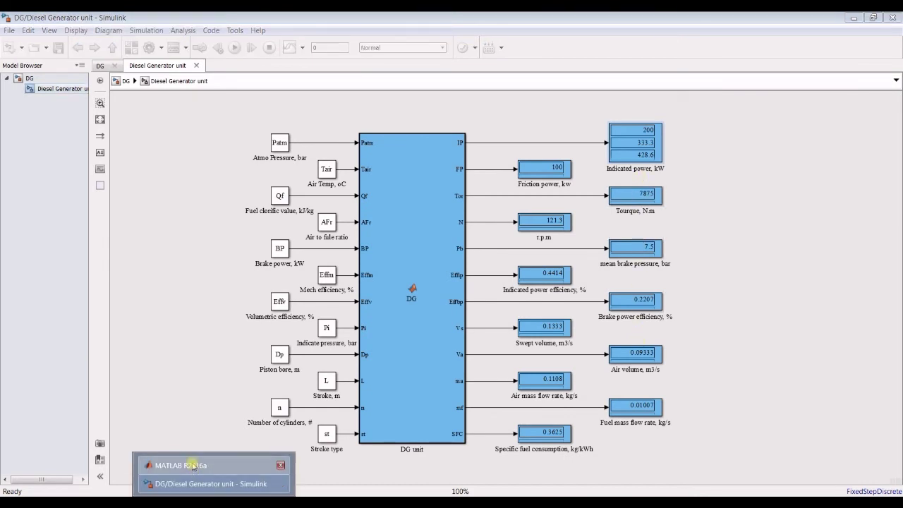
# Switch to the MATLAB window and plot the workspace variable ma against IP as a line plot
pyautogui.click(173, 462)
pyautogui.click(753, 160)
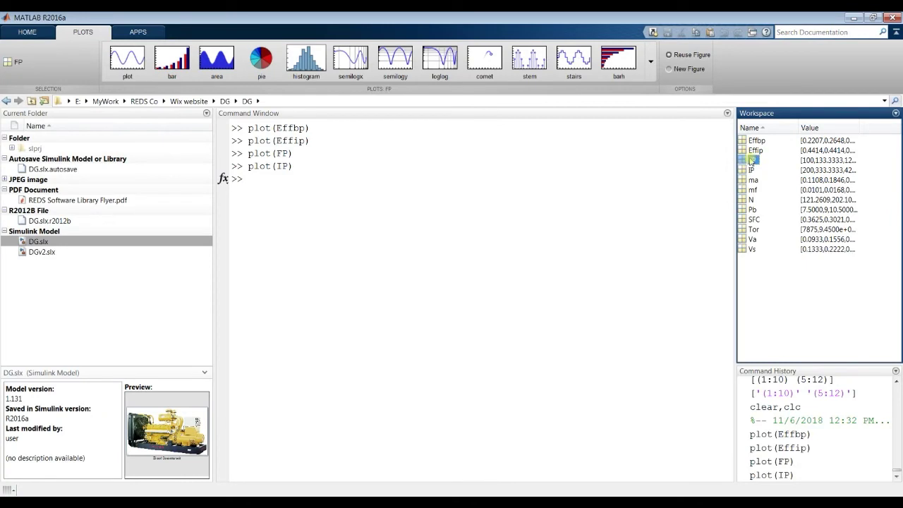
pyautogui.click(749, 171)
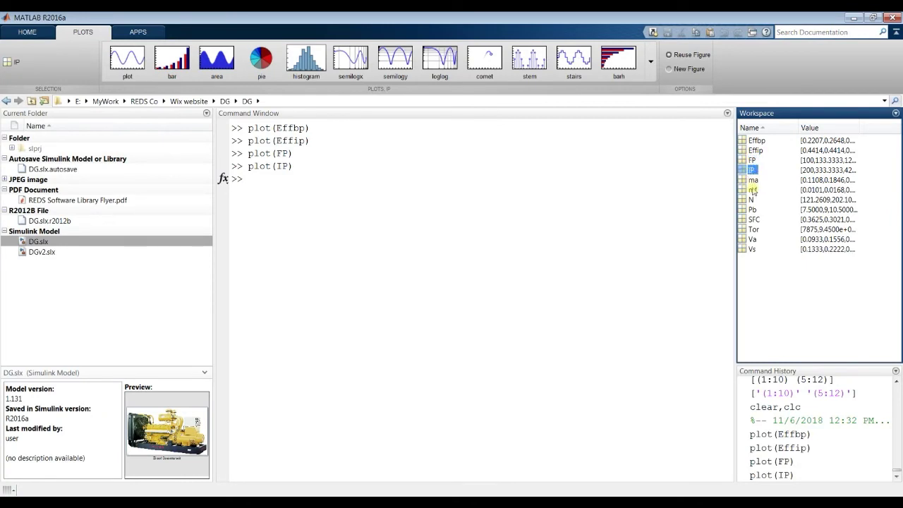
pyautogui.keyDown('ctrl'); pyautogui.click(752, 180); pyautogui.keyUp('ctrl')
pyautogui.click(127, 58)
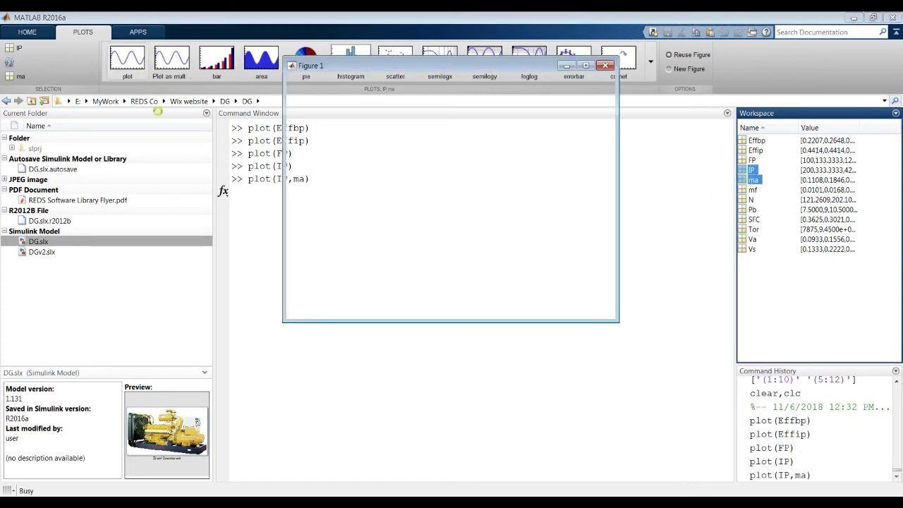
# Close the open figure, plot workspace variable SFC against N as a line plot, and close the resulting figure
pyautogui.click(605, 34)
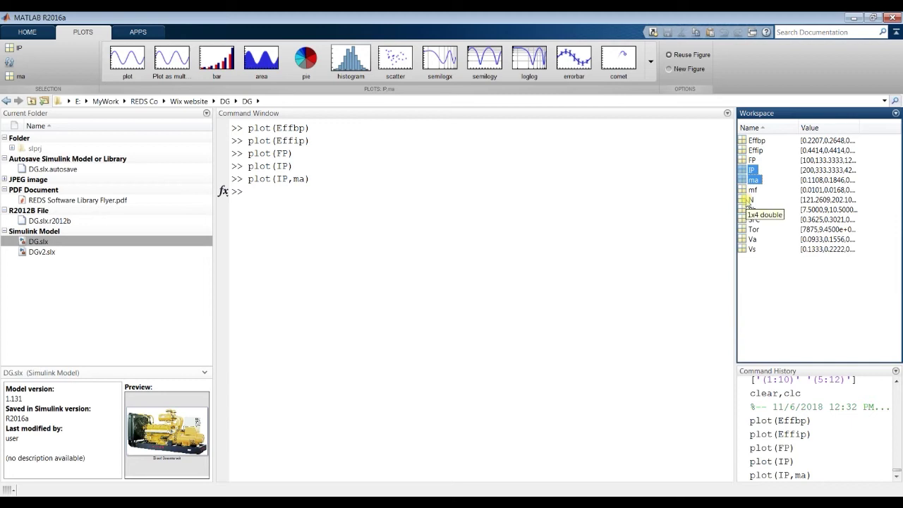
pyautogui.click(750, 201)
pyautogui.keyDown('ctrl'); pyautogui.click(748, 220); pyautogui.keyUp('ctrl')
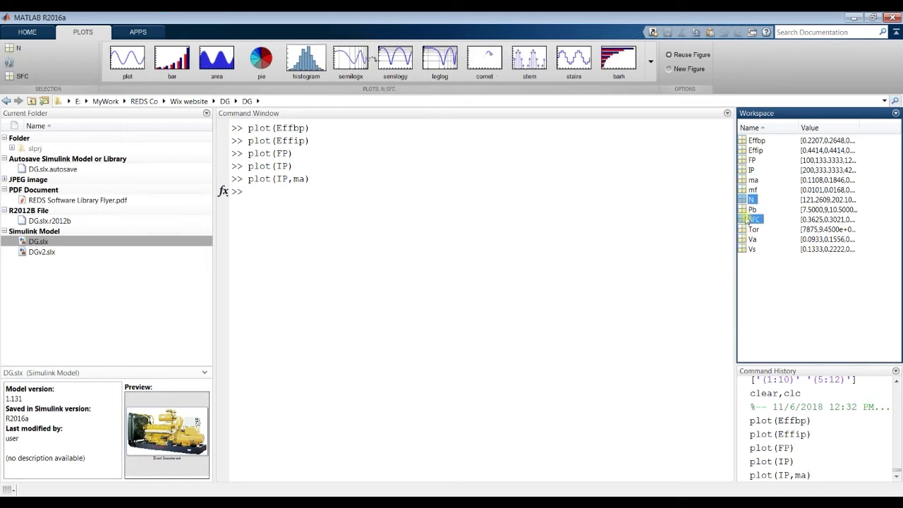
pyautogui.click(127, 60)
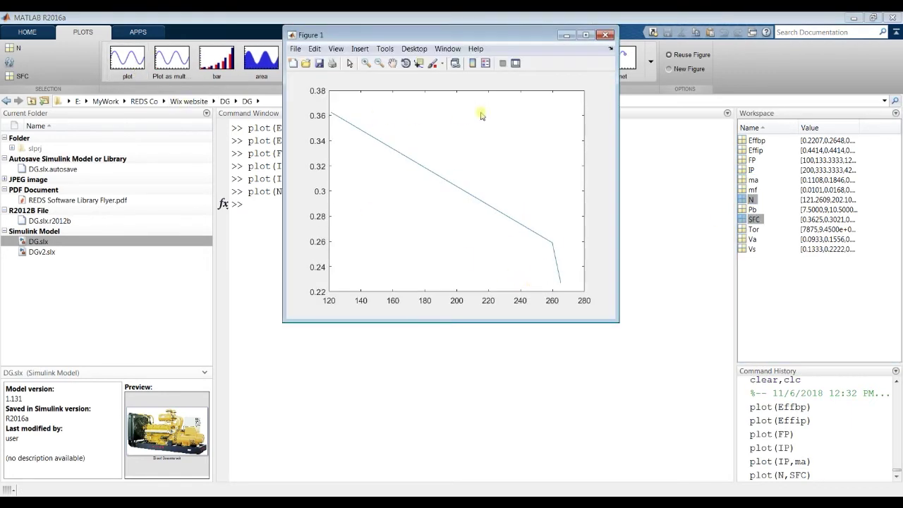
pyautogui.click(605, 35)
# Plot workspace variable Vs against Tor as a line plot and close its figure
pyautogui.click(753, 229)
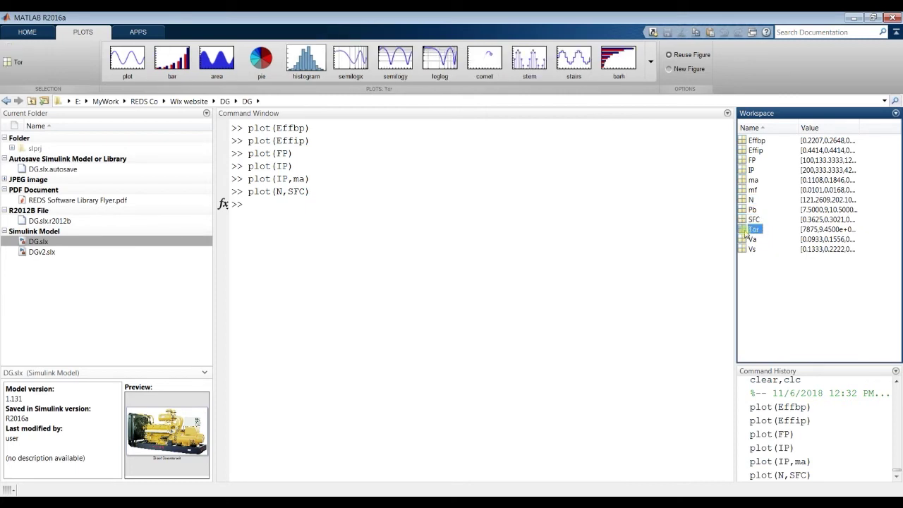
pyautogui.keyDown('ctrl'); pyautogui.click(752, 249); pyautogui.keyUp('ctrl')
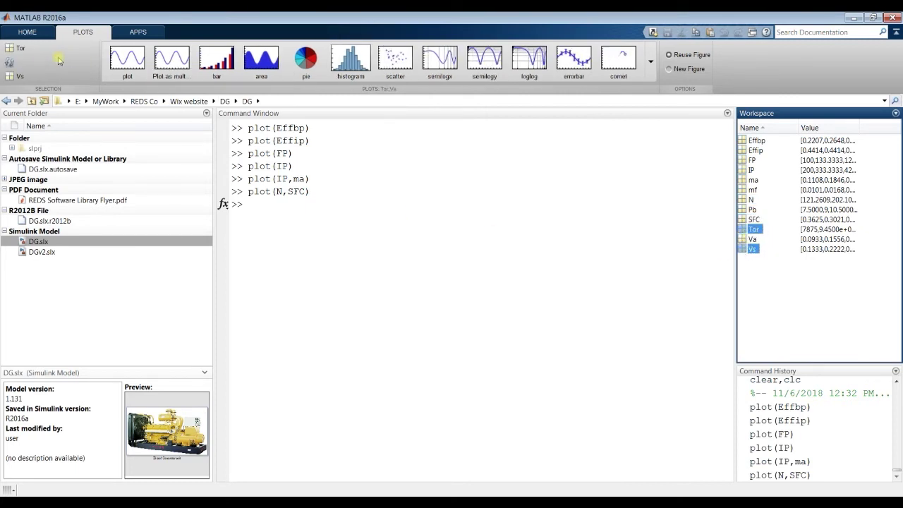
pyautogui.click(134, 61)
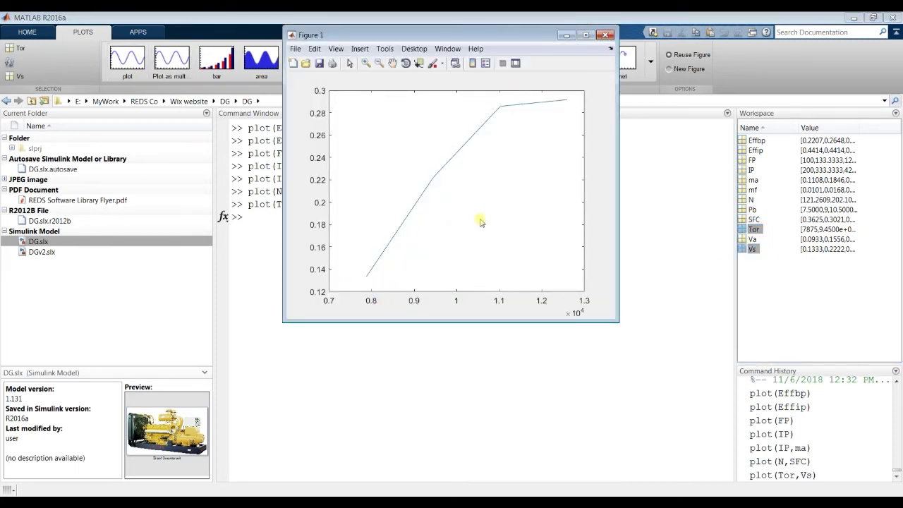
pyautogui.click(606, 35)
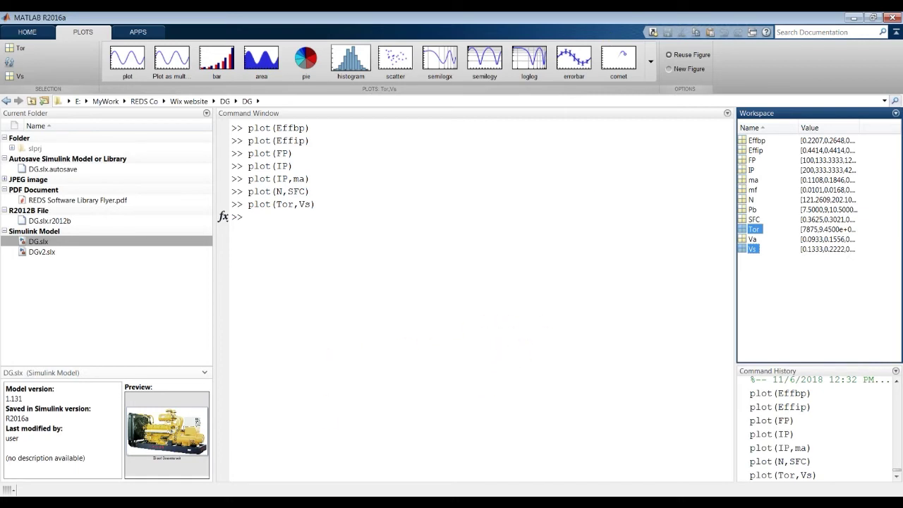
# Switch to the Simulink window and close the DG model
pyautogui.moveTo(211, 493)
pyautogui.click(233, 485)
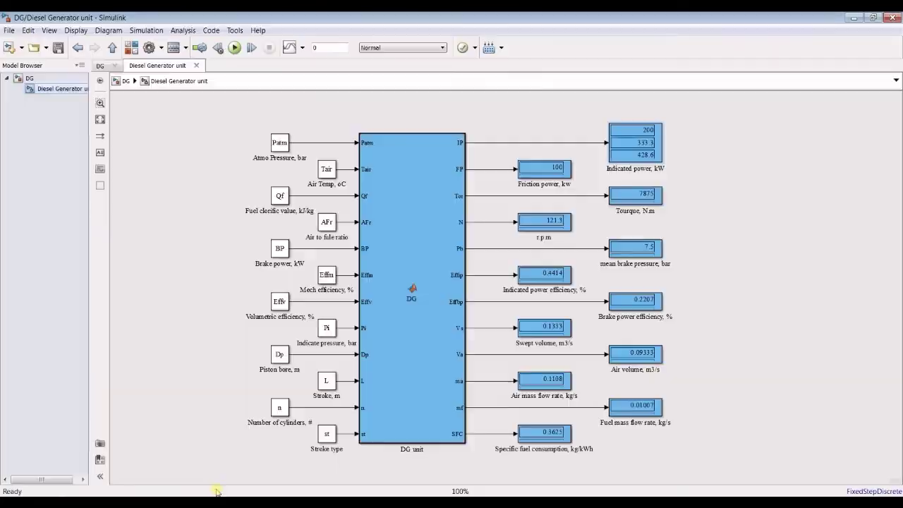
pyautogui.click(893, 17)
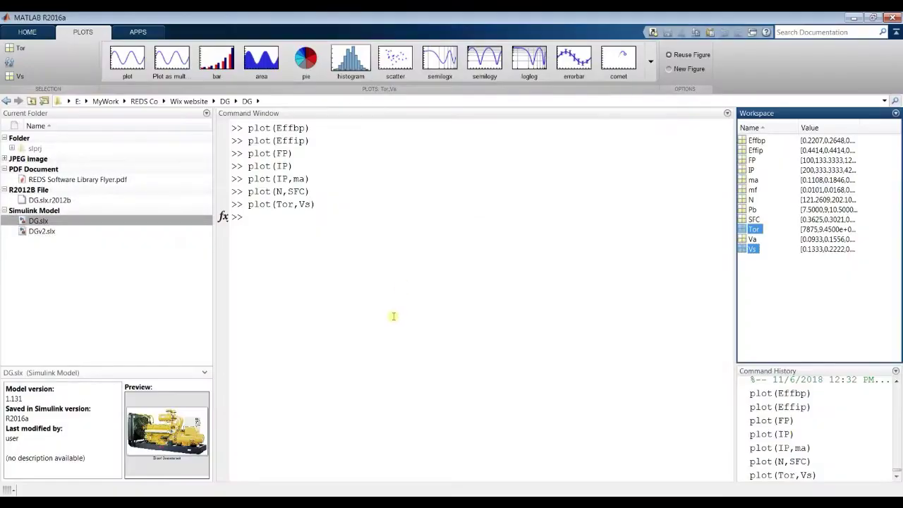
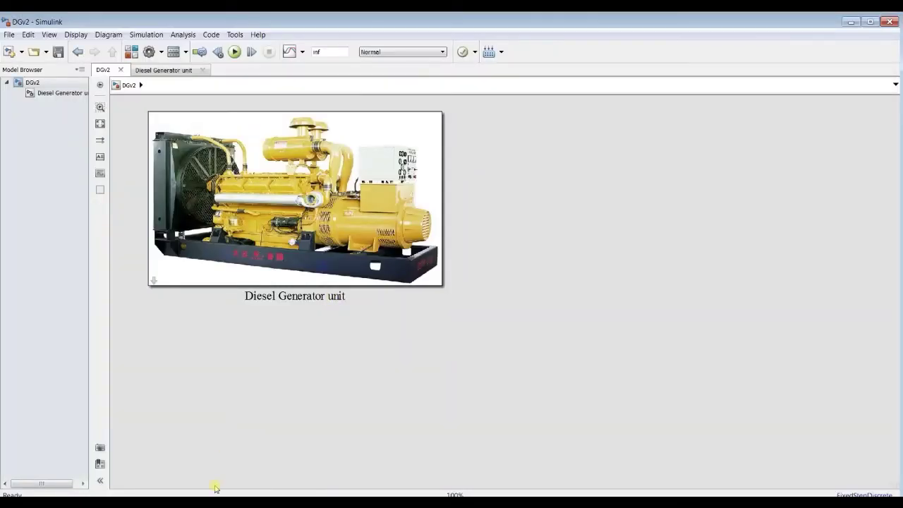
# Switch to the MATLAB window and empty the workspace and Command Window with clear,clc
pyautogui.click(211, 466)
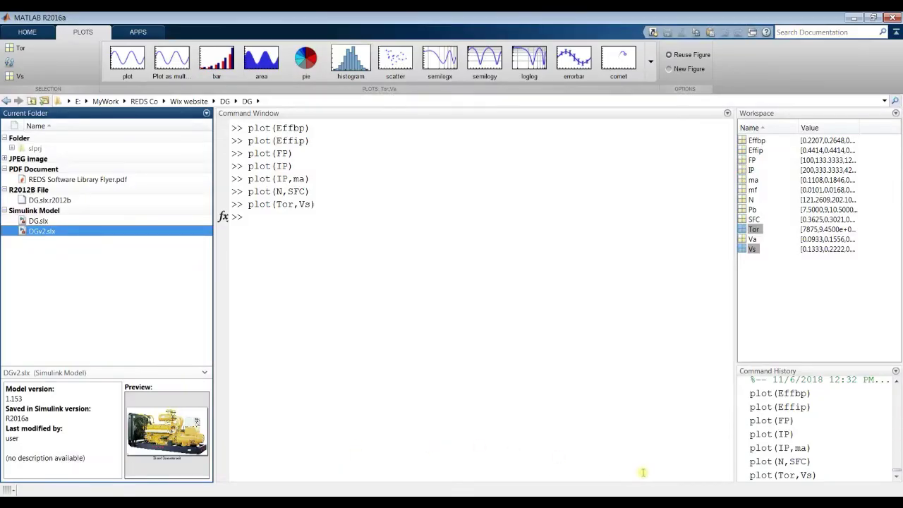
pyautogui.click(357, 322)
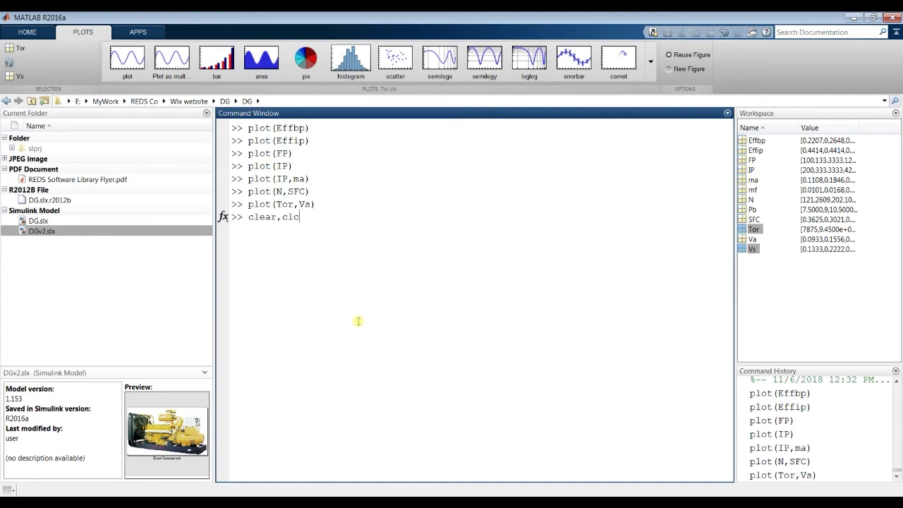
pyautogui.write('clear,clc')
pyautogui.press('Return')
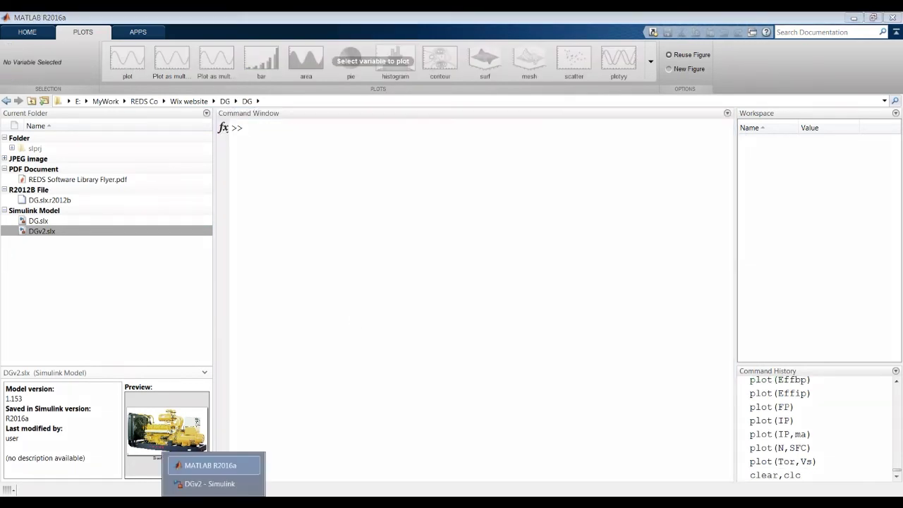
# Switch to the DGv2 Simulink model, maximize its window and widen the model browser to fit the full subsystem name
pyautogui.click(230, 481)
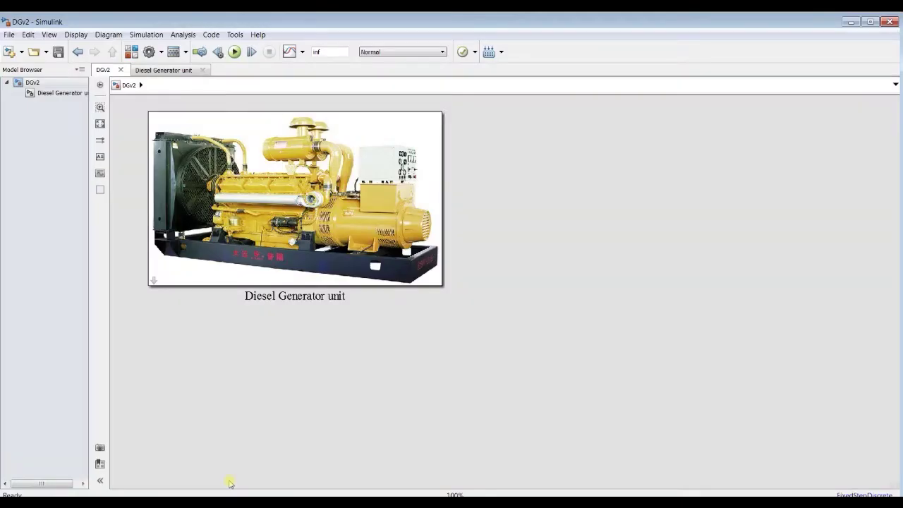
pyautogui.doubleClick(393, 26)
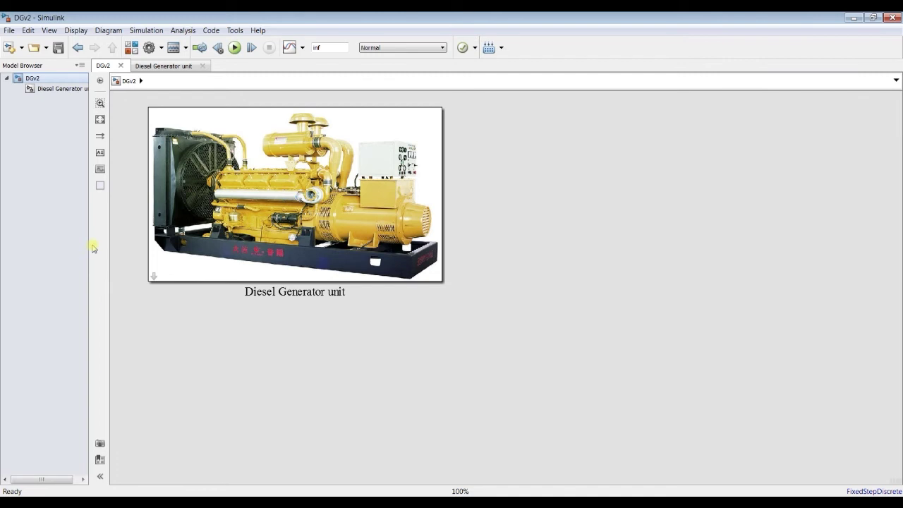
pyautogui.moveTo(90, 243); pyautogui.dragTo(111, 242)
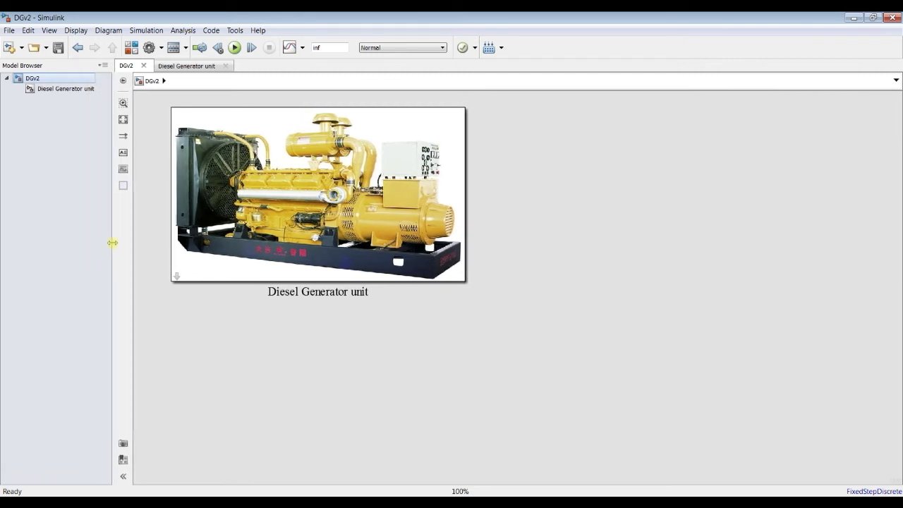
# Review the bore and stroke design parameters of the Diesel Generator unit block and accept them as they are
pyautogui.doubleClick(317, 194)
pyautogui.moveTo(684, 169); pyautogui.dragTo(575, 132)
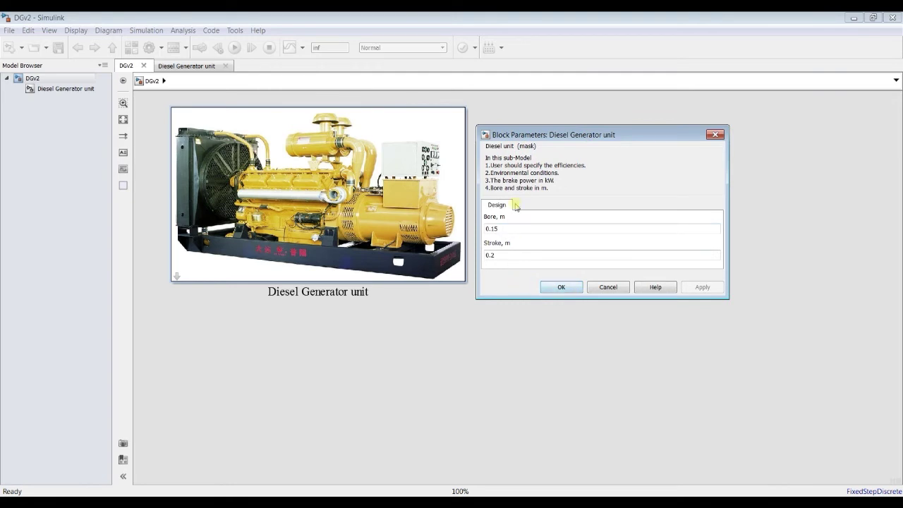
pyautogui.doubleClick(508, 232)
pyautogui.doubleClick(507, 252)
pyautogui.doubleClick(505, 229)
pyautogui.doubleClick(501, 254)
pyautogui.click(503, 229)
pyautogui.doubleClick(503, 255)
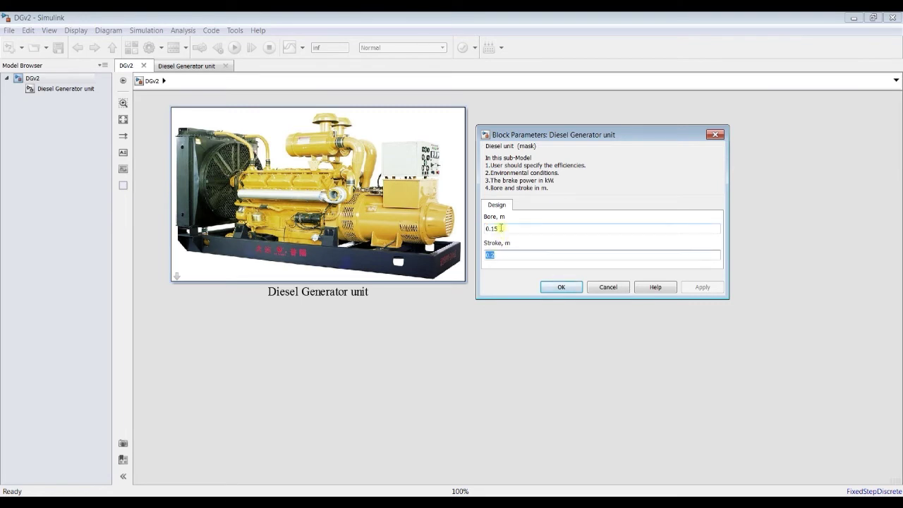
pyautogui.click(561, 289)
# Open the DGv2 Diesel Generator unit subsystem and examine its input knobs and sliders, stroke switch and output gauges
pyautogui.click(57, 89)
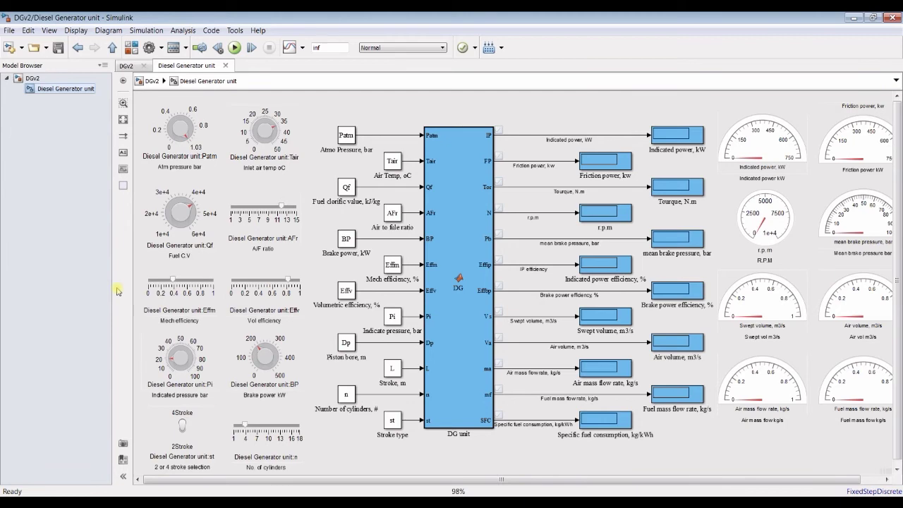
pyautogui.moveTo(112, 279); pyautogui.dragTo(71, 277)
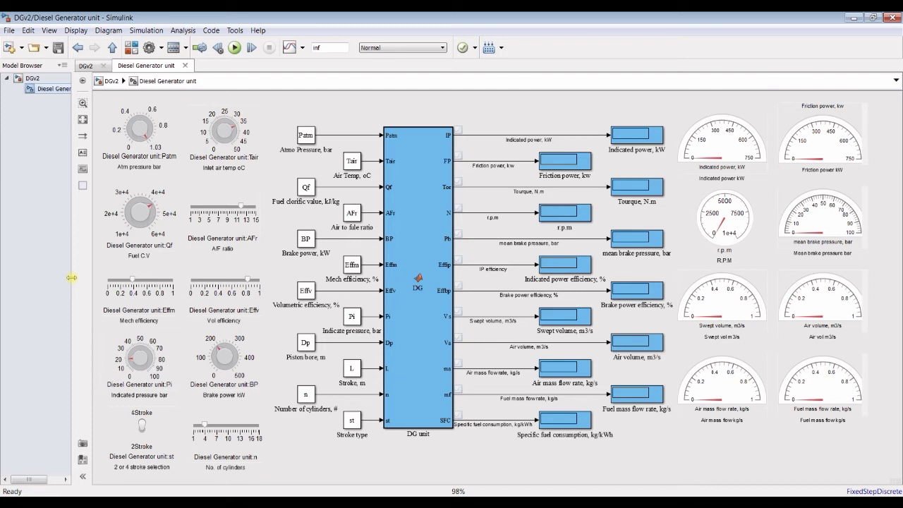
pyautogui.click(151, 289)
pyautogui.click(306, 335)
pyautogui.click(143, 134)
pyautogui.click(161, 99)
pyautogui.click(714, 160)
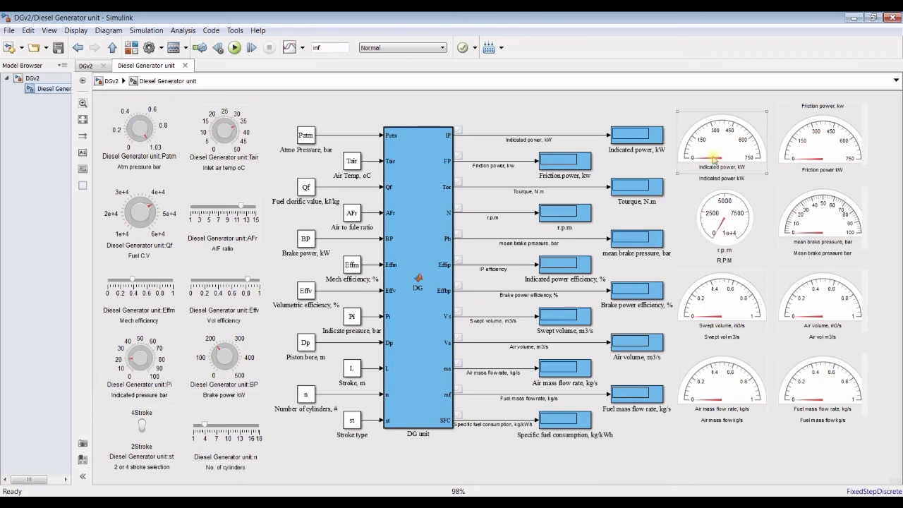
pyautogui.click(723, 187)
pyautogui.click(169, 437)
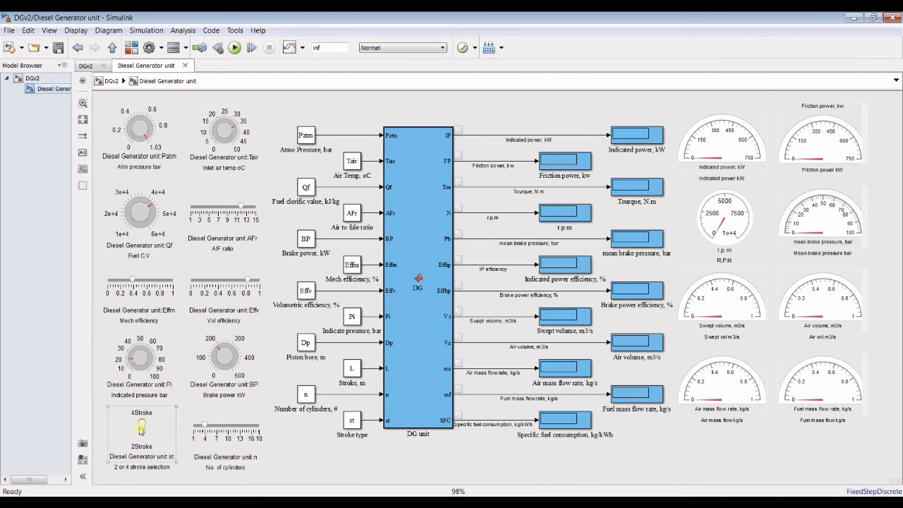
pyautogui.click(141, 426)
# Run the simulation and toggle the stroke selection switch between 4Stroke and 2Stroke, leaving it on 2Stroke
pyautogui.click(234, 48)
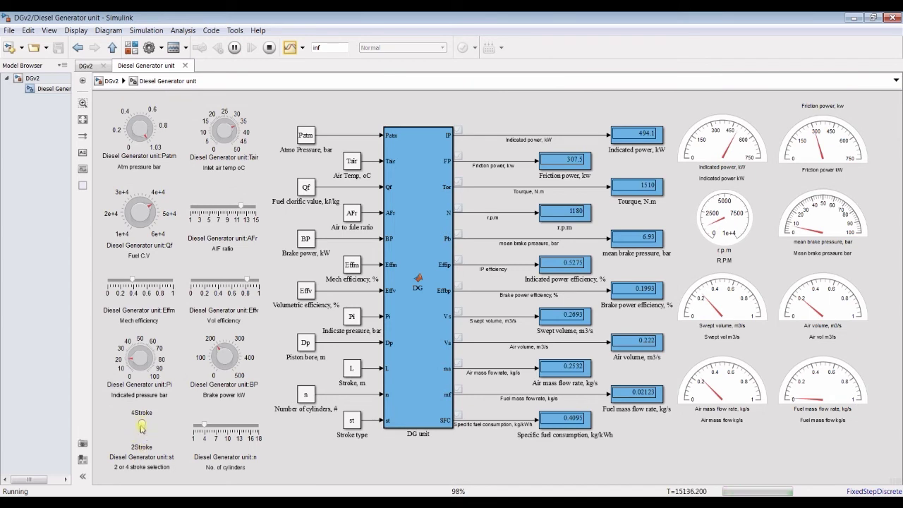
pyautogui.click(142, 428)
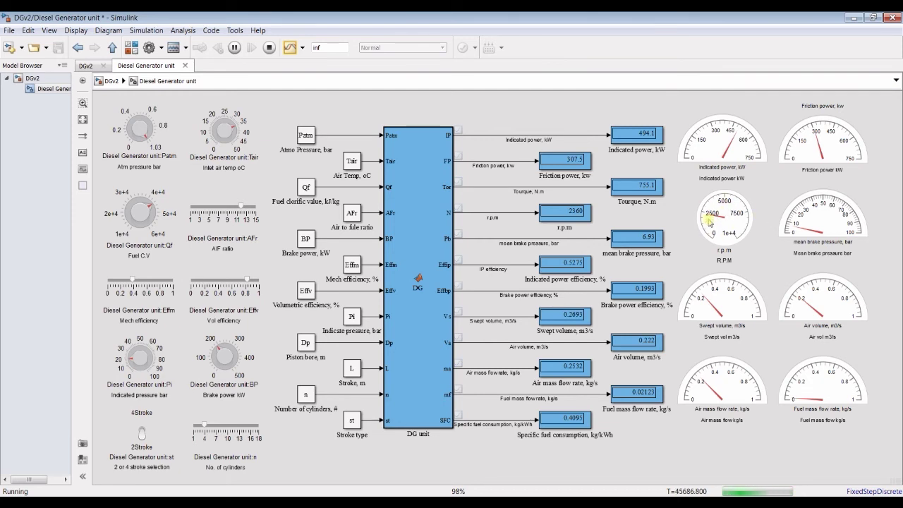
pyautogui.click(141, 433)
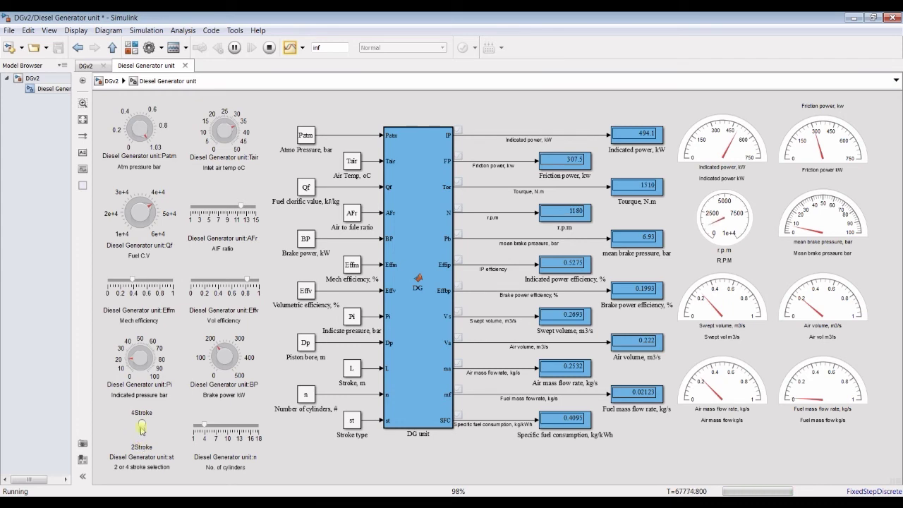
pyautogui.click(143, 427)
pyautogui.click(142, 427)
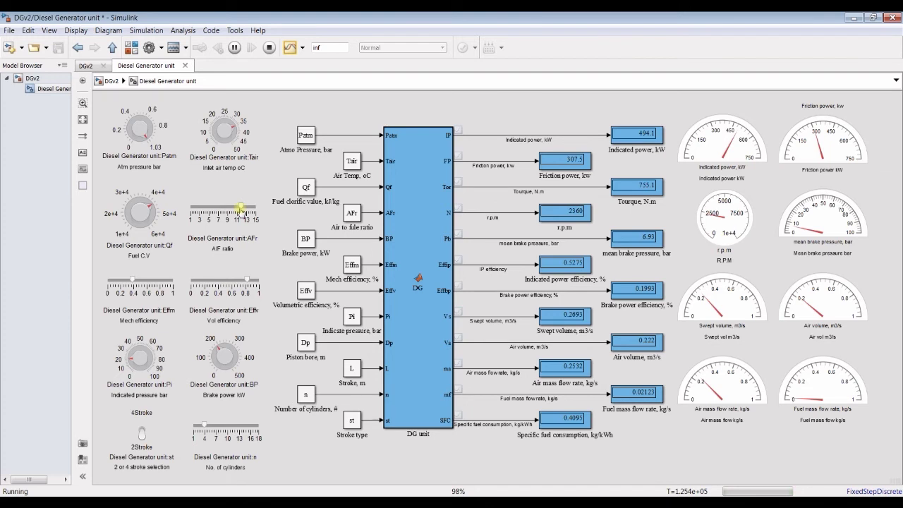
# With the simulation running, raise the A/F ratio to about 13 and the mechanical efficiency to about 0.8
pyautogui.moveTo(240, 208); pyautogui.dragTo(245, 208)
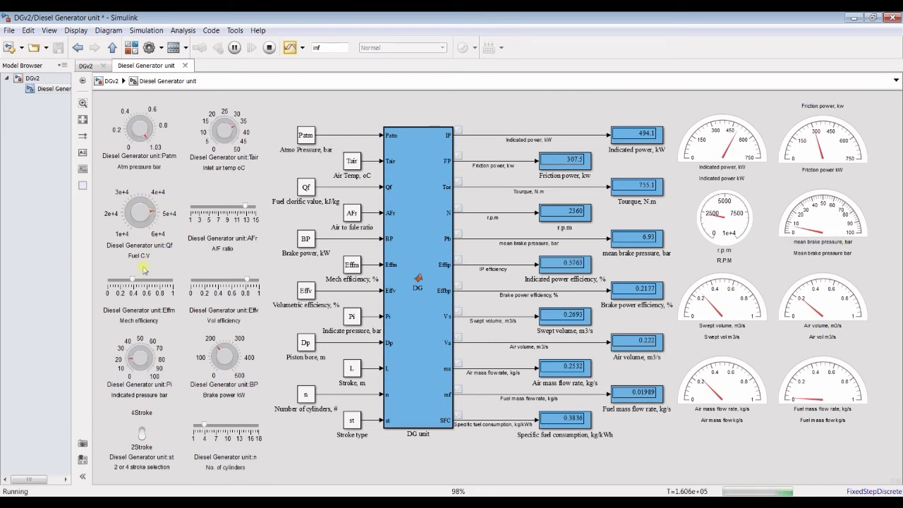
pyautogui.moveTo(134, 285); pyautogui.dragTo(161, 284)
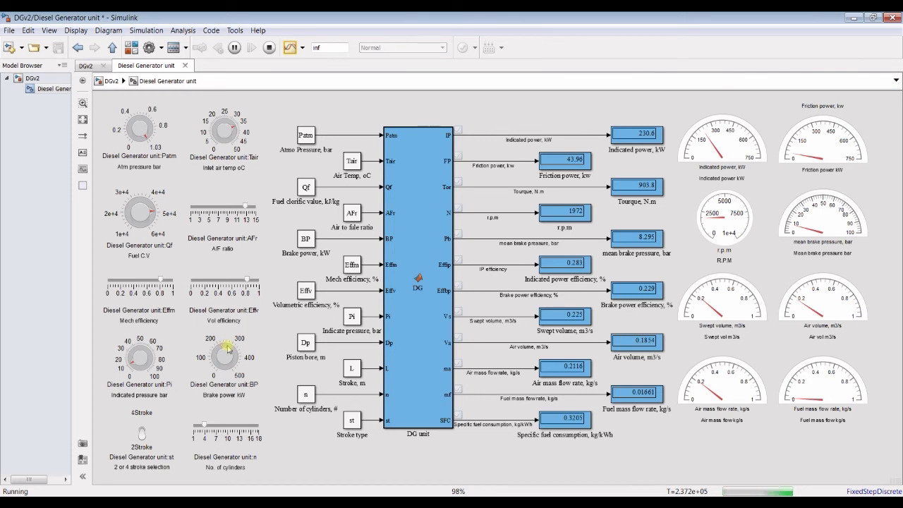
# Raise the brake power to about 350 kW and the number of cylinders to about 11, and stop the simulation
pyautogui.moveTo(228, 348); pyautogui.dragTo(228, 356)
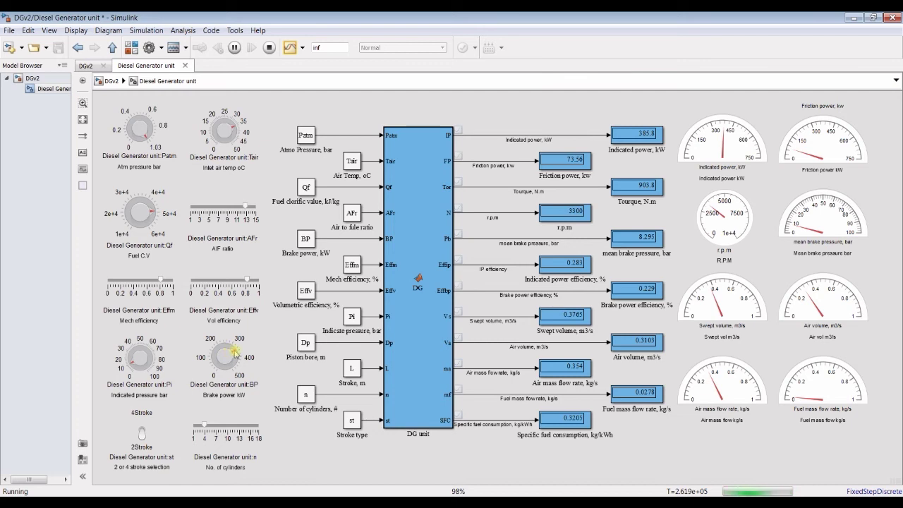
pyautogui.click(203, 426)
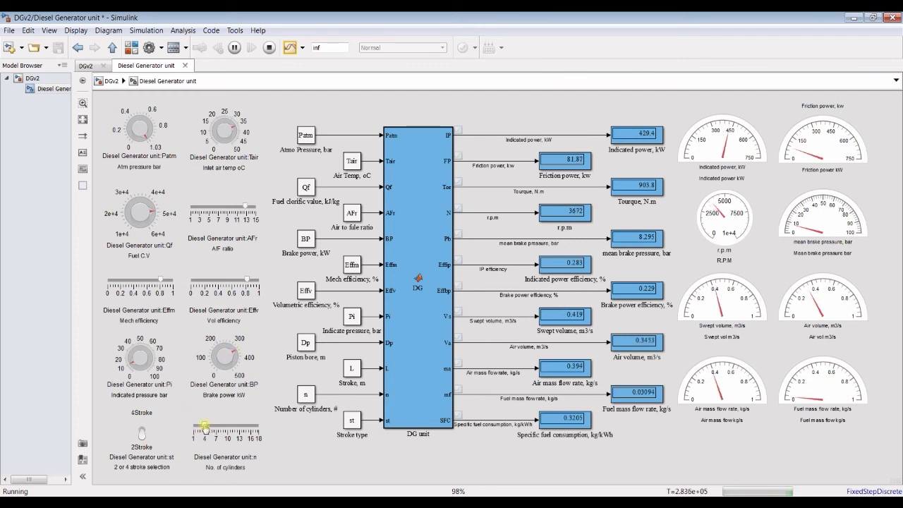
pyautogui.moveTo(203, 426); pyautogui.dragTo(229, 427)
pyautogui.click(269, 47)
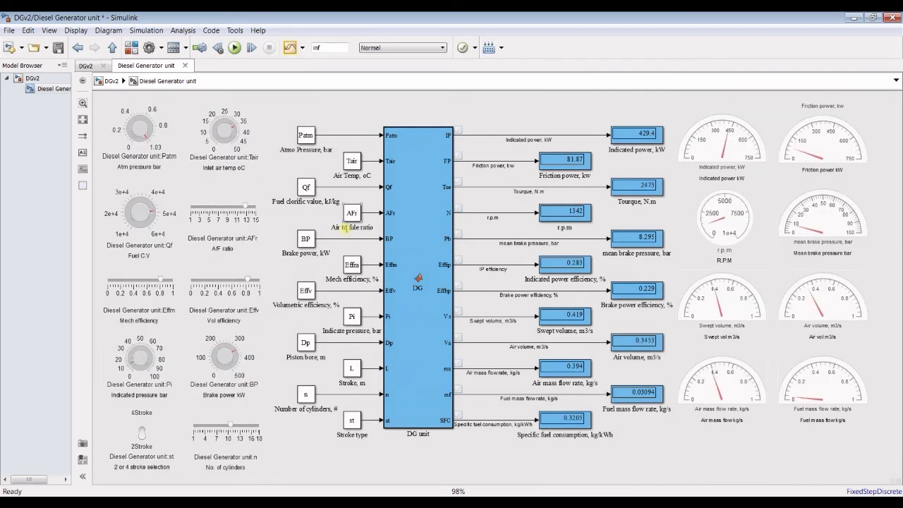
# Check the output gauges, then open the Simulation Data Inspector and enlarge its signal list area
pyautogui.click(838, 208)
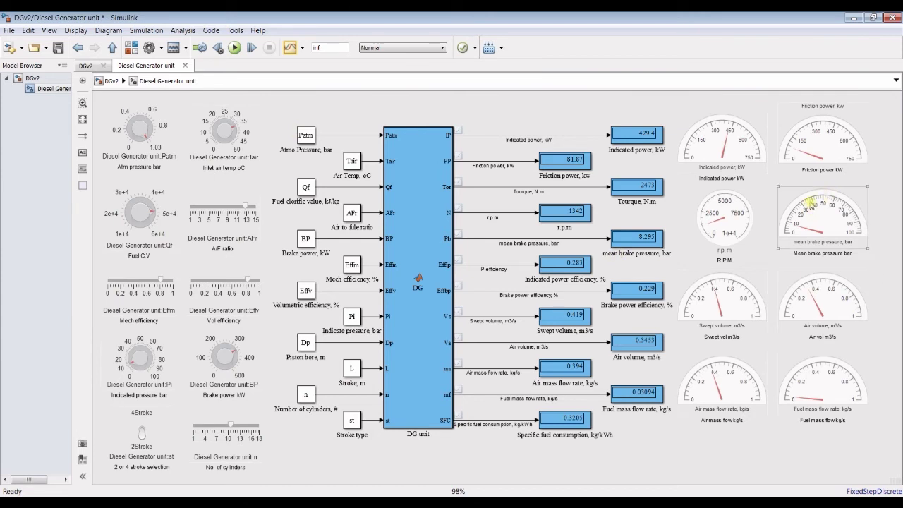
pyautogui.click(788, 320)
pyautogui.click(749, 311)
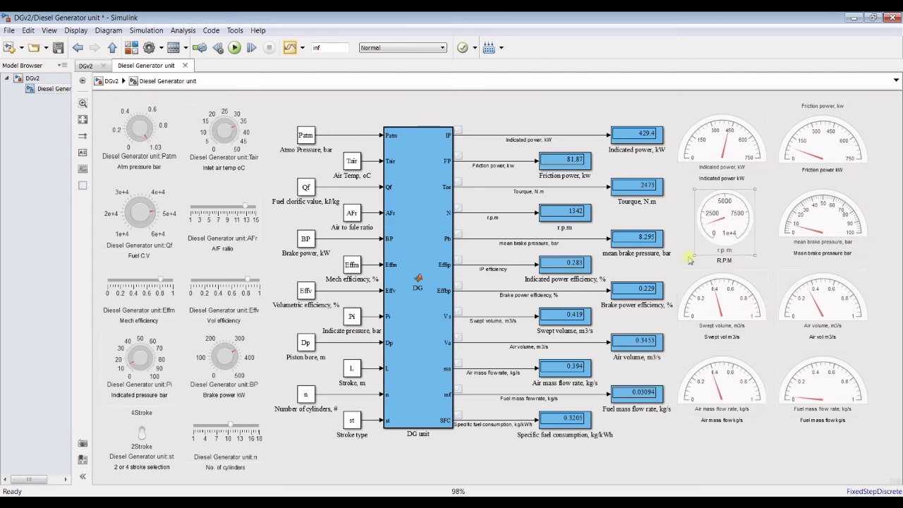
pyautogui.click(293, 48)
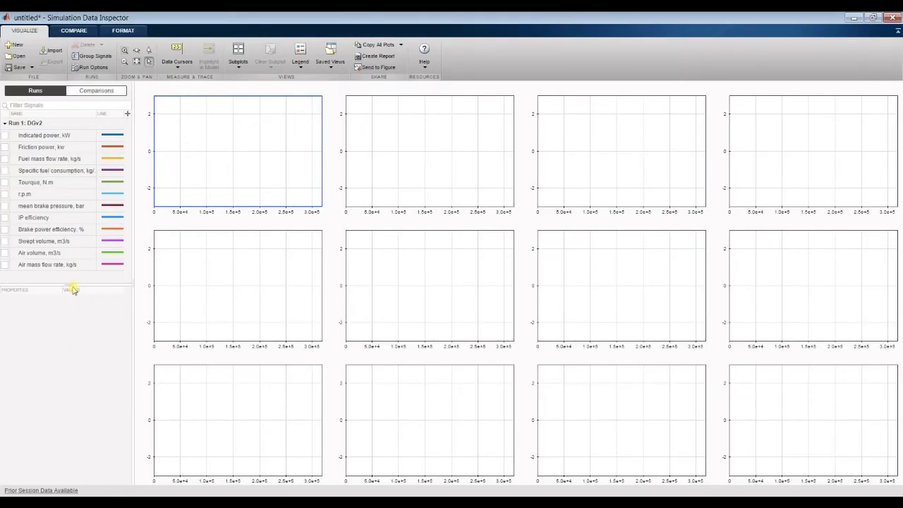
pyautogui.moveTo(67, 284); pyautogui.dragTo(67, 415)
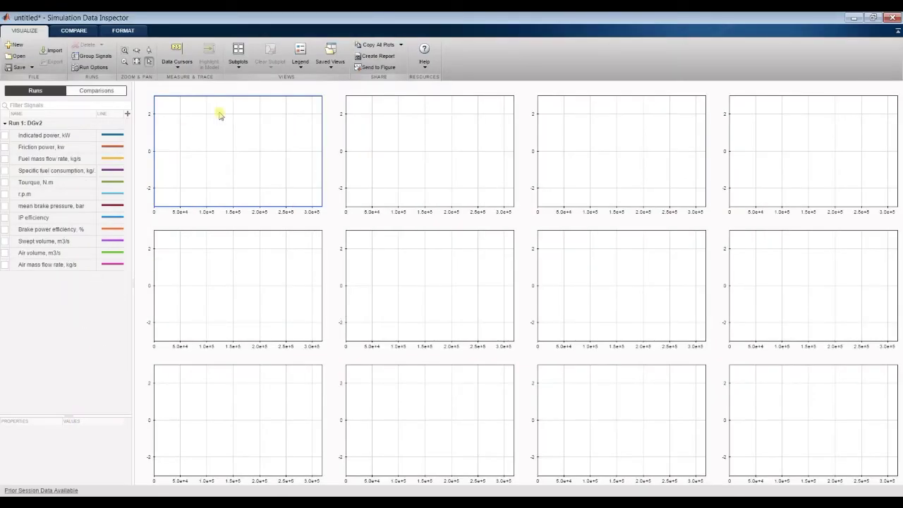
# Switch to the DGv2 Simulink model and check the signal streaming option on the Indicated power output line
pyautogui.moveTo(208, 502)
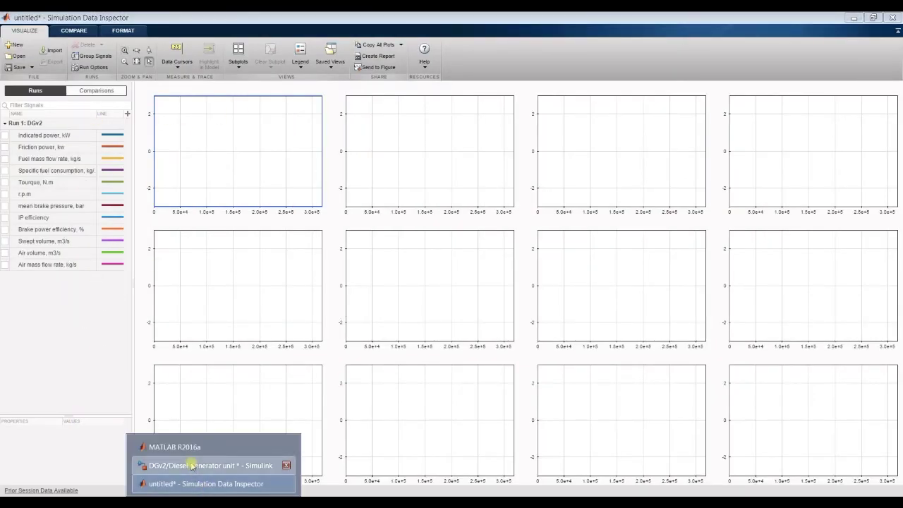
pyautogui.click(185, 464)
pyautogui.hotkey('alt', '1')
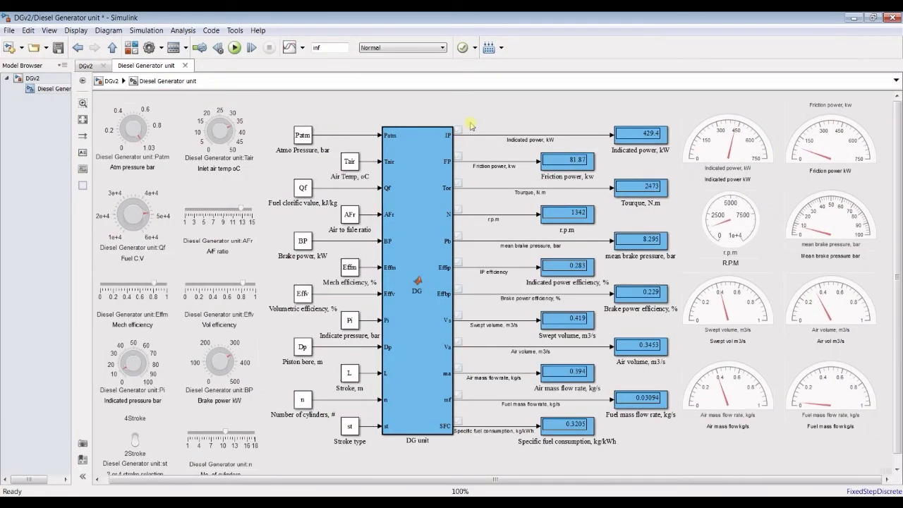
pyautogui.scroll(1, 470, 125)
pyautogui.scroll(1, 470, 127)
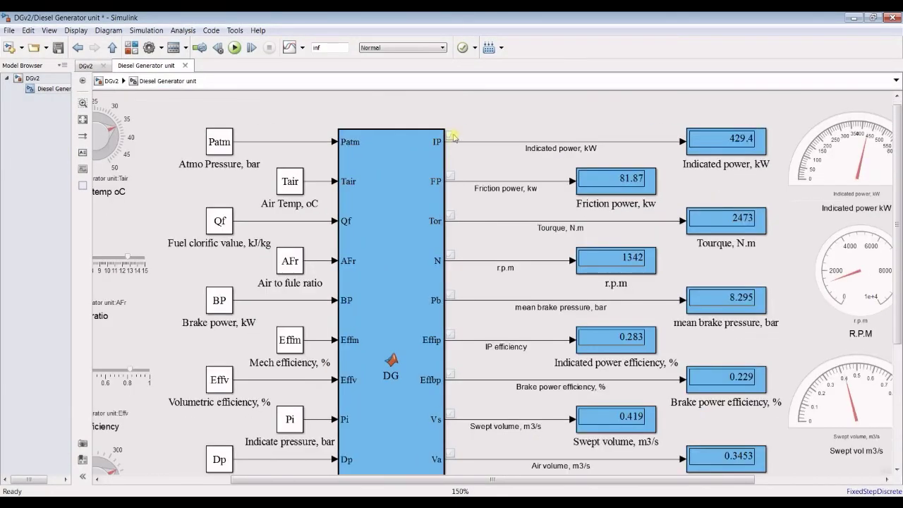
pyautogui.click(475, 142)
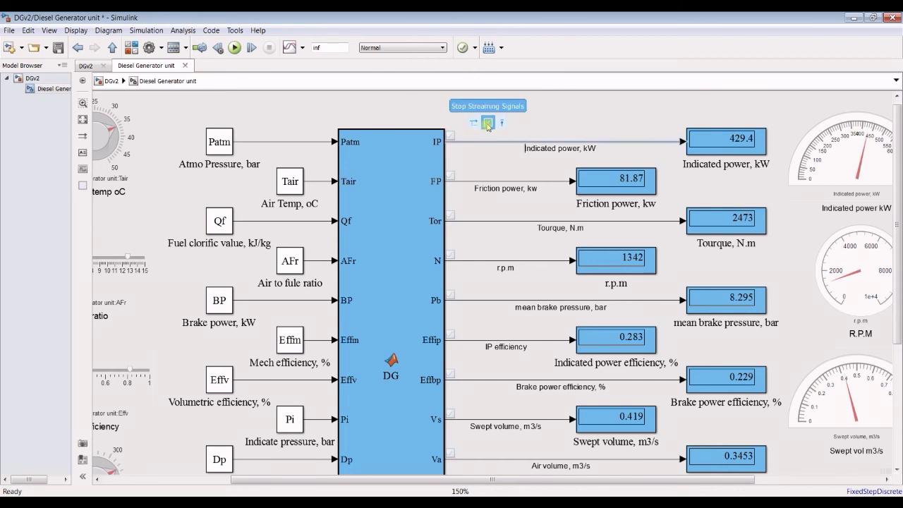
pyautogui.click(482, 119)
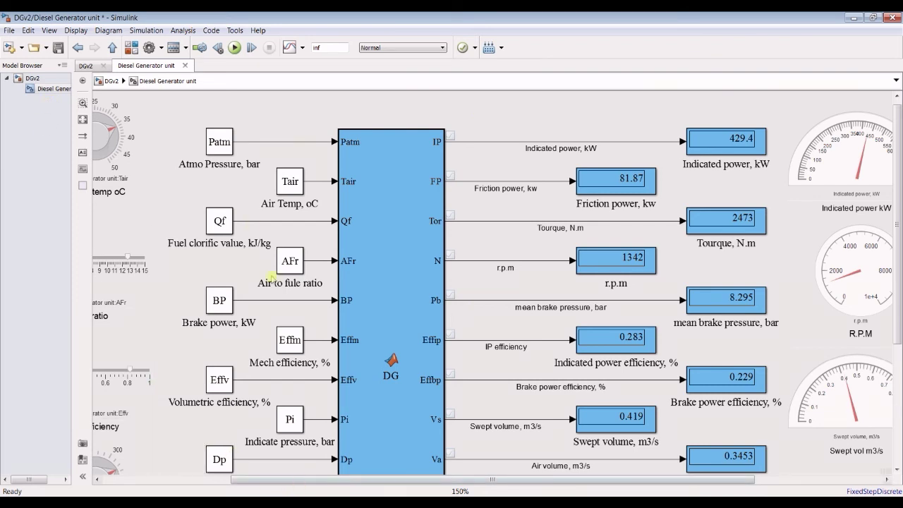
# Return to the Simulation Data Inspector and plot Indicated power in the first subplot and Friction power in the first and second subplots
pyautogui.click(212, 502)
pyautogui.click(206, 483)
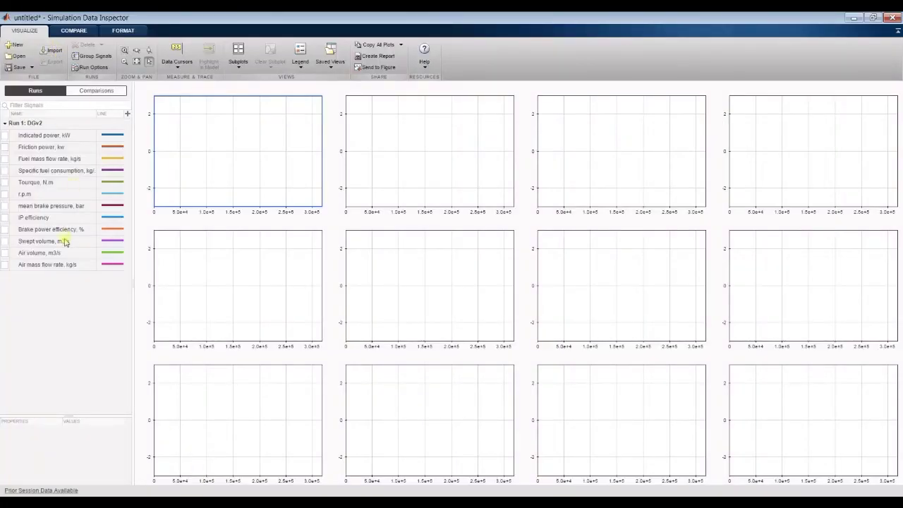
pyautogui.click(4, 137)
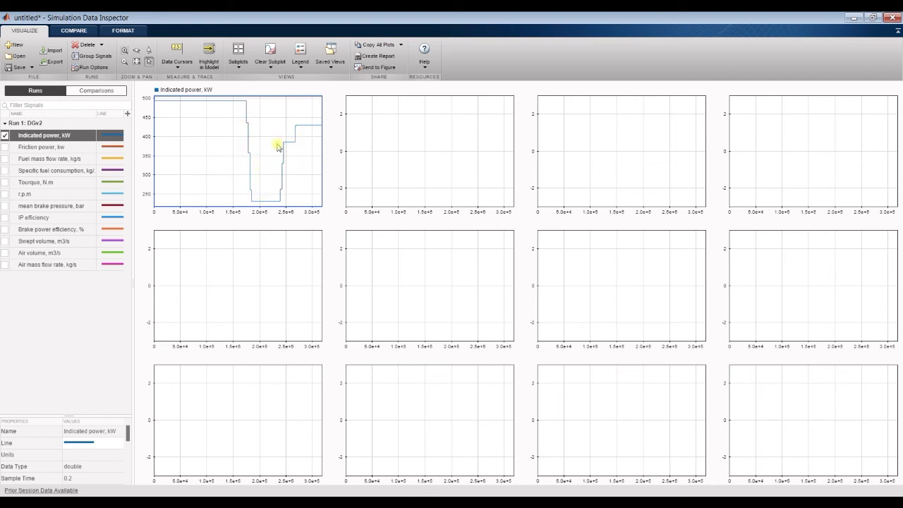
pyautogui.click(505, 143)
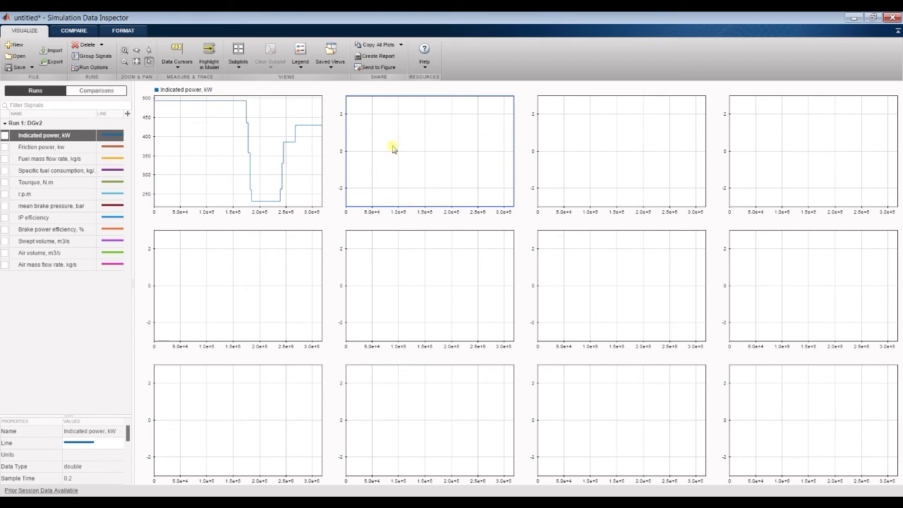
pyautogui.click(5, 147)
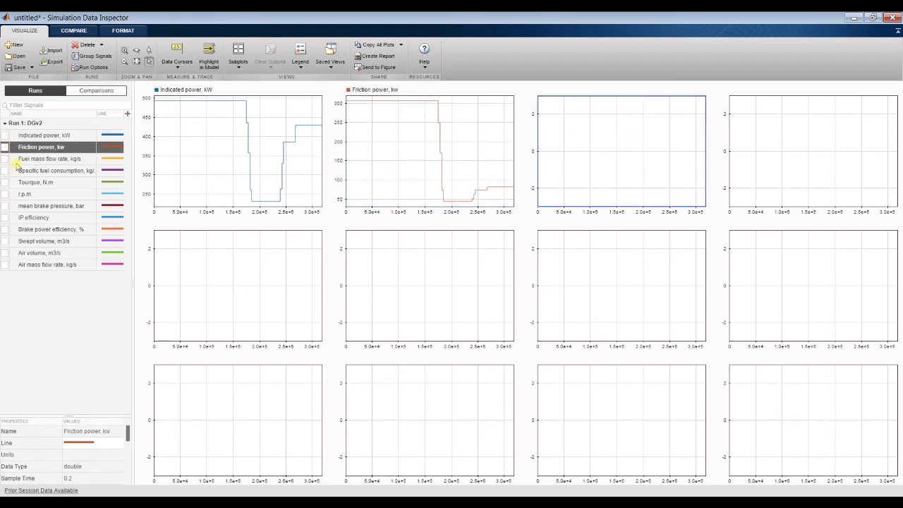
pyautogui.click(210, 150)
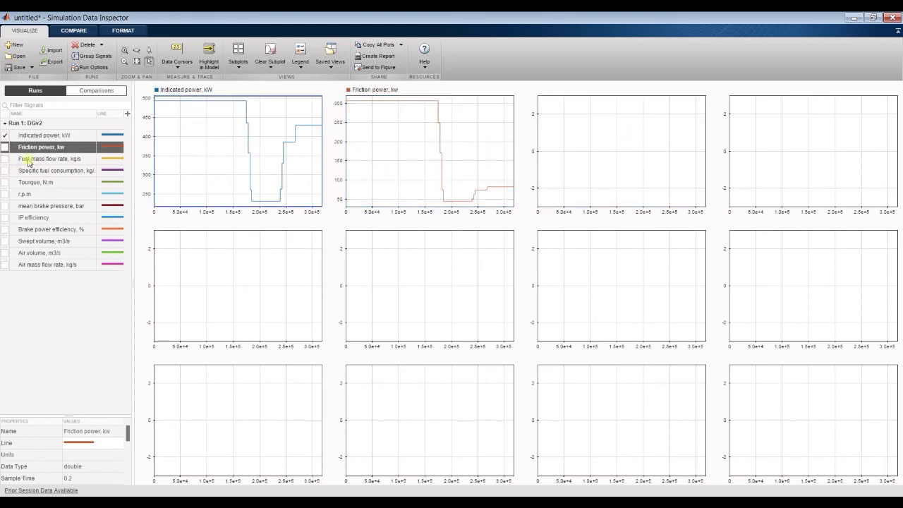
pyautogui.click(5, 146)
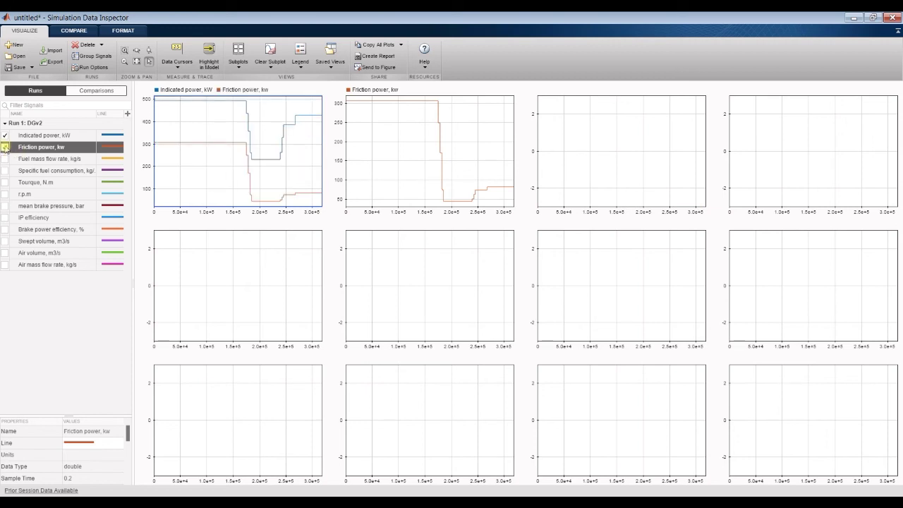
pyautogui.click(403, 152)
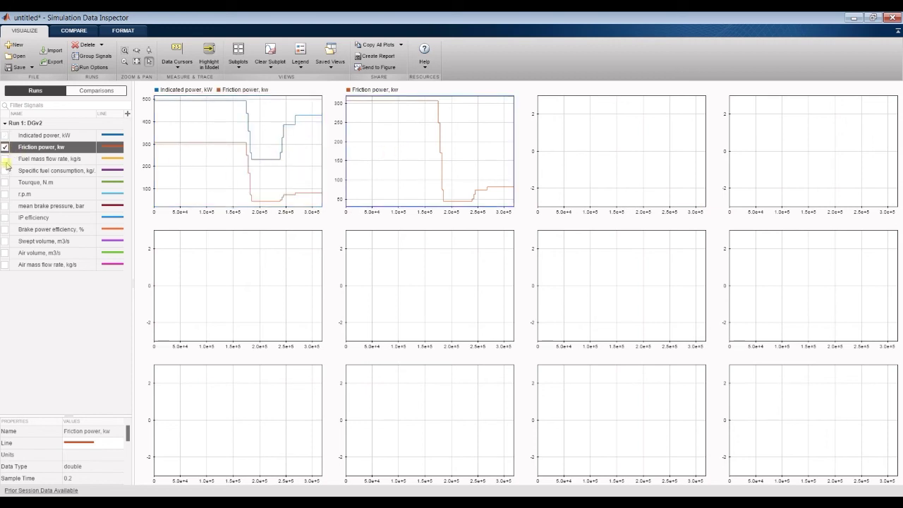
# Plot Fuel mass flow rate in the third subplot and Specific fuel consumption in the fourth subplot of the first row
pyautogui.click(665, 151)
pyautogui.click(5, 159)
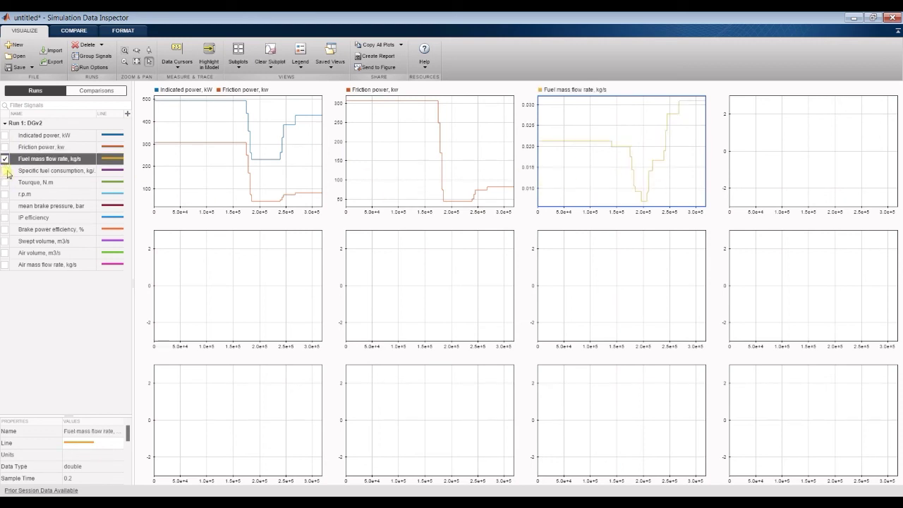
pyautogui.click(731, 147)
pyautogui.click(6, 171)
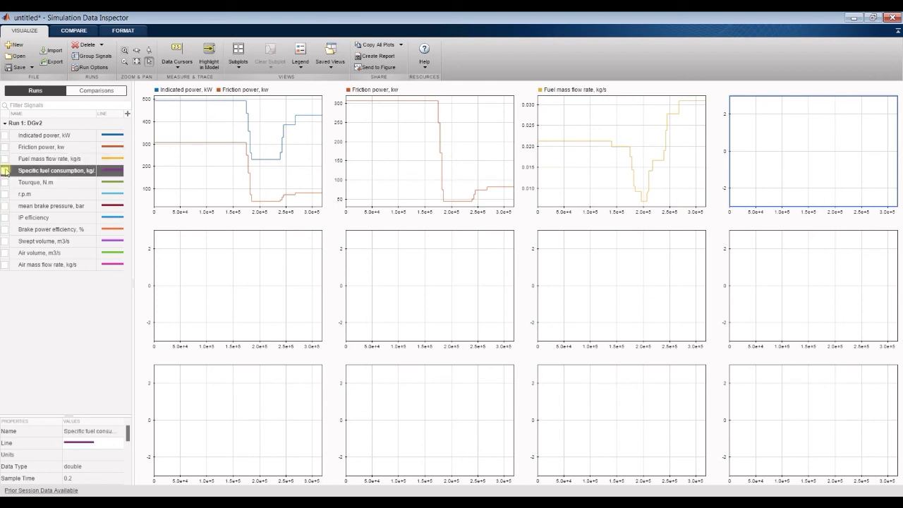
# Plot Tourque in the first subplot and r.p.m in the second subplot of the second row
pyautogui.click(205, 265)
pyautogui.click(5, 182)
pyautogui.click(450, 275)
pyautogui.click(5, 194)
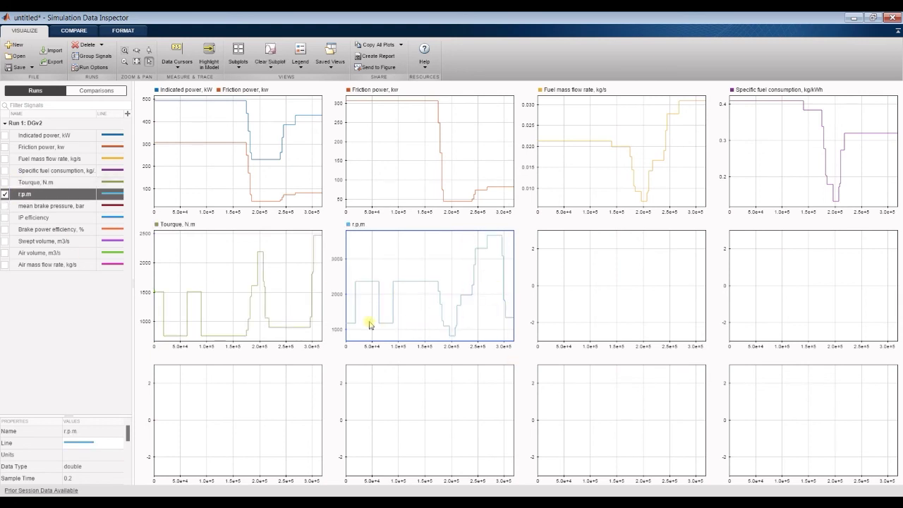
# Plot mean brake pressure in the second row's third subplot, and IP efficiency together with Brake power efficiency in its fourth subplot
pyautogui.click(612, 280)
pyautogui.click(6, 205)
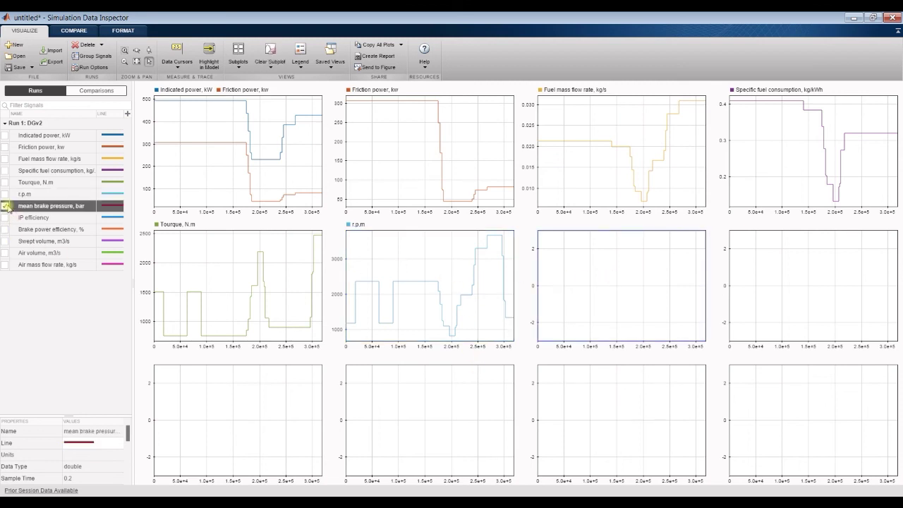
pyautogui.click(747, 282)
pyautogui.click(5, 217)
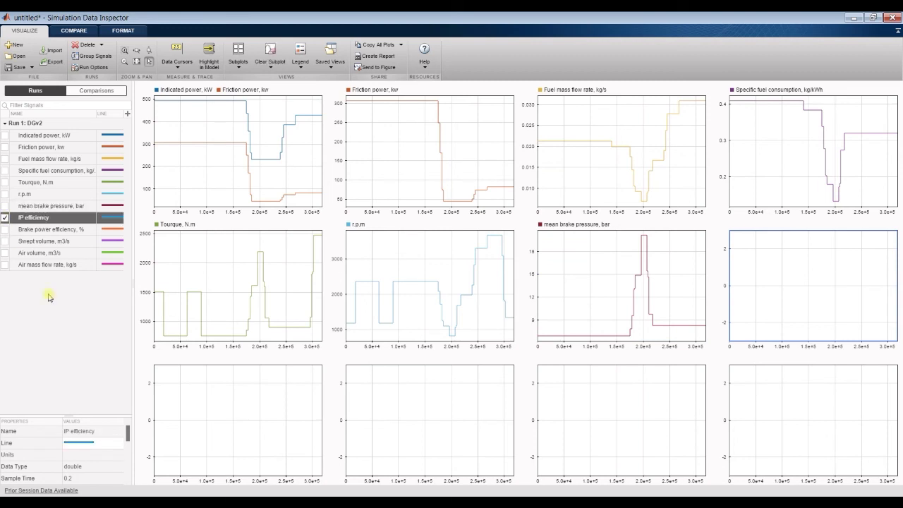
pyautogui.click(270, 402)
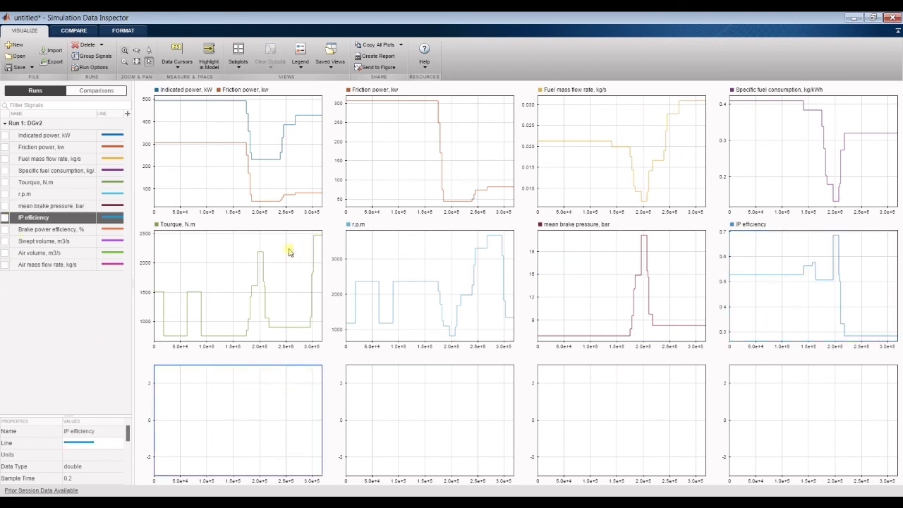
pyautogui.click(767, 293)
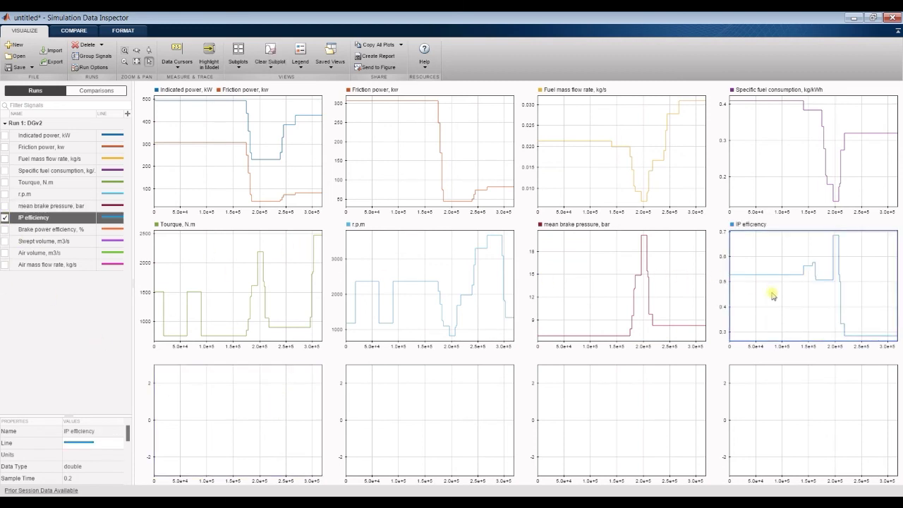
pyautogui.click(5, 229)
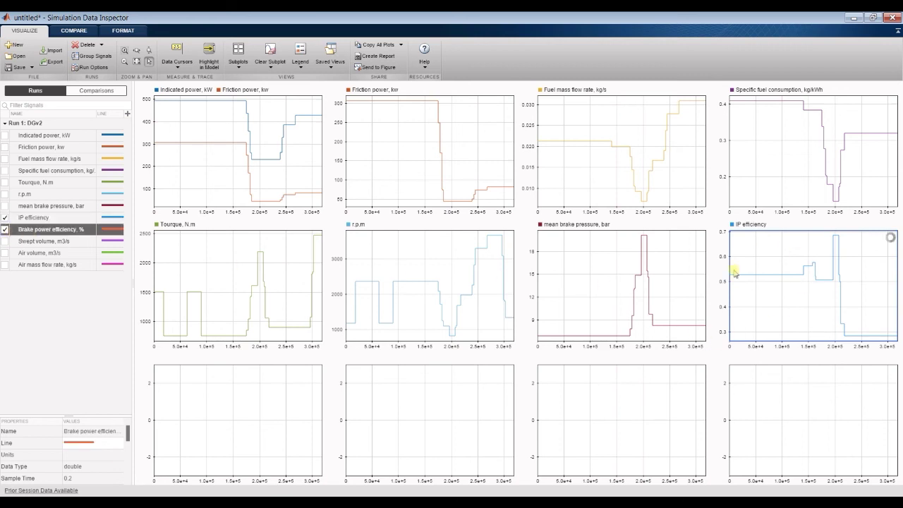
# Plot Swept volume, Air volume and Air mass flow rate in the third row's first three subplots, and close the Simulation Data Inspector
pyautogui.click(254, 431)
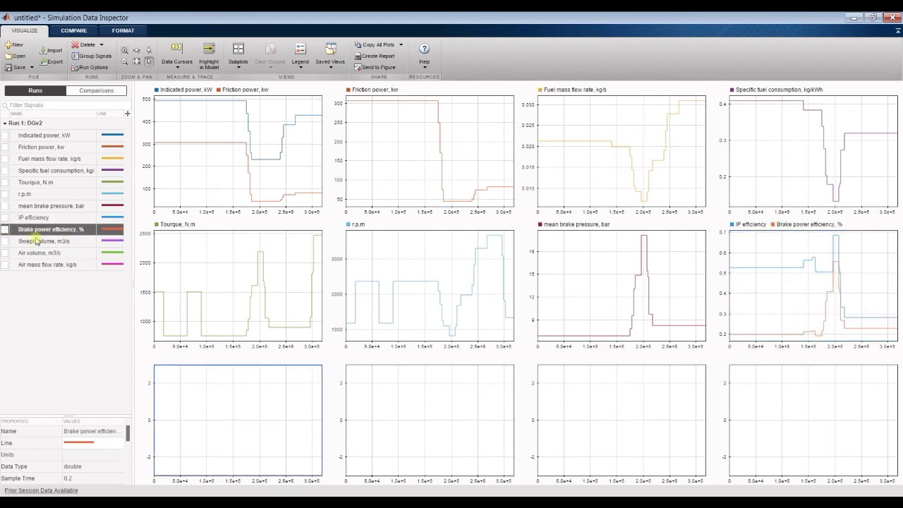
pyautogui.click(6, 241)
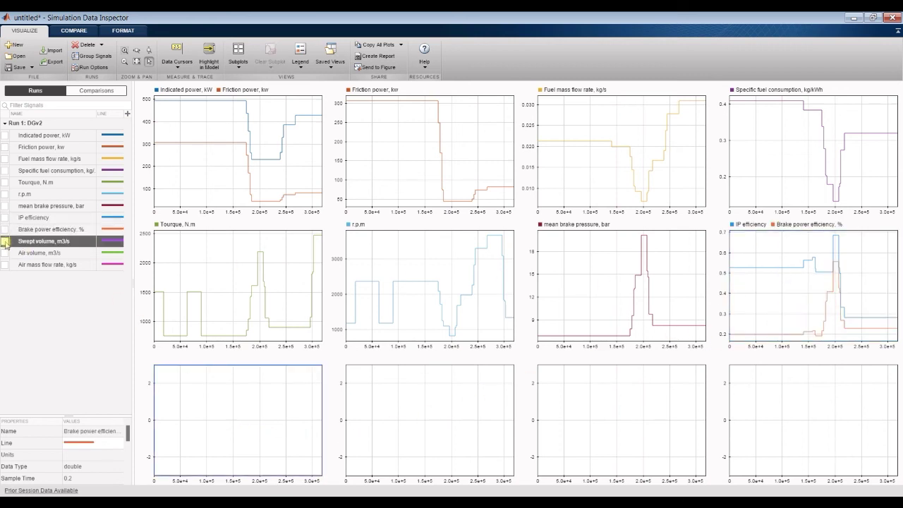
pyautogui.click(438, 409)
pyautogui.click(6, 253)
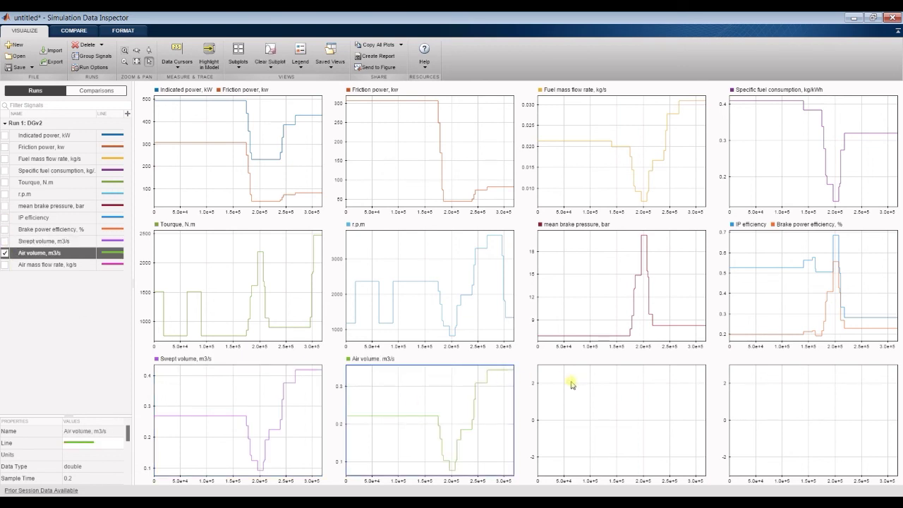
pyautogui.click(596, 400)
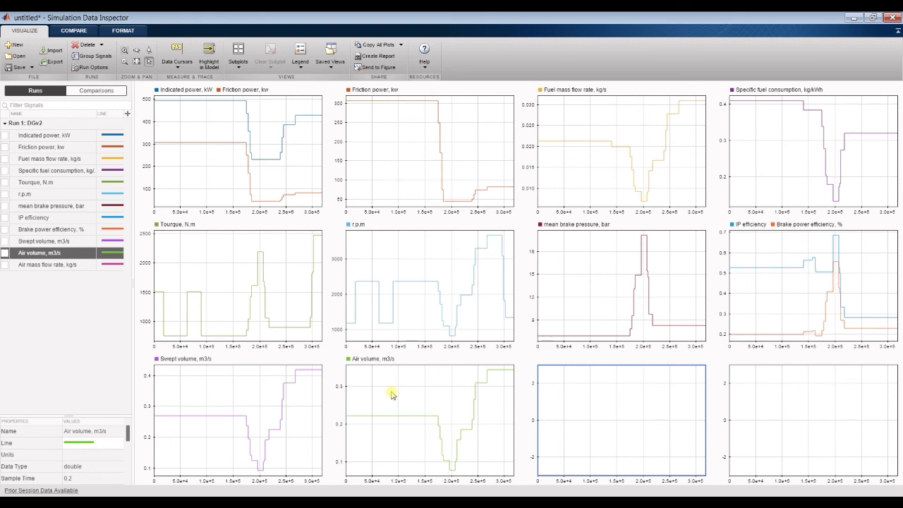
pyautogui.click(6, 265)
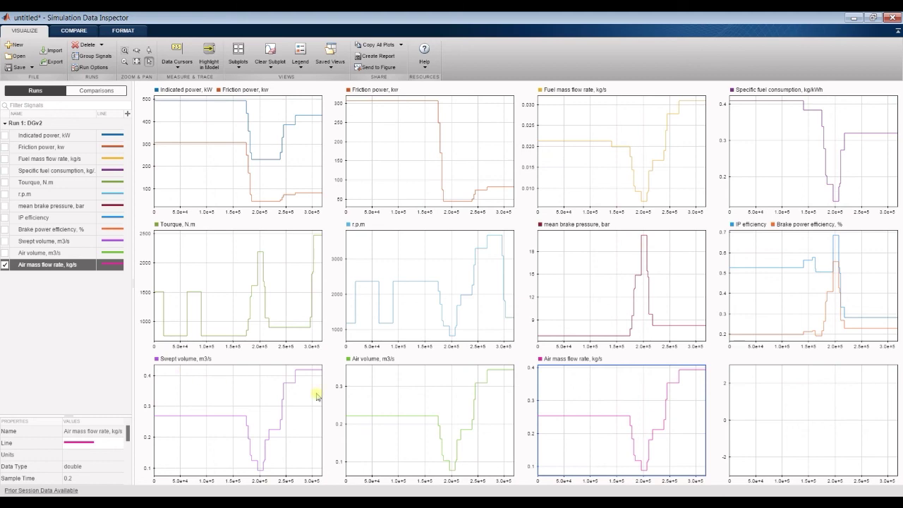
pyautogui.click(890, 18)
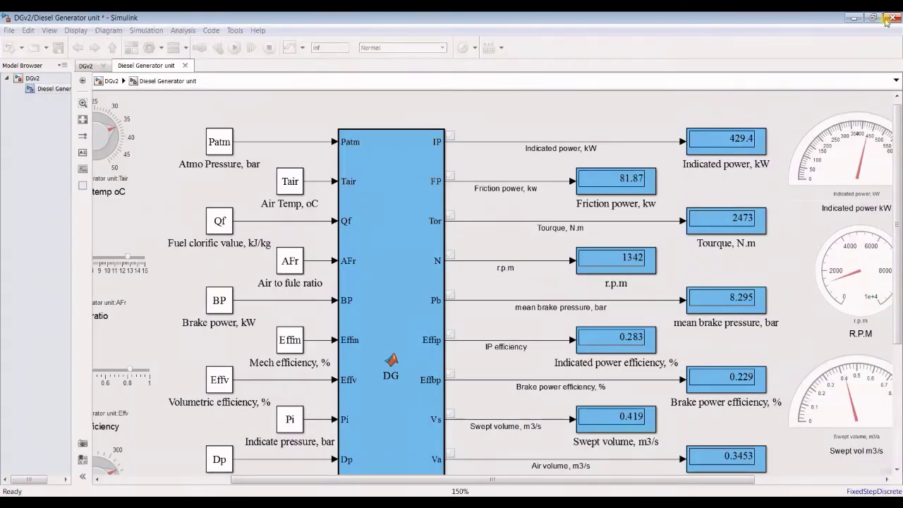
# Review the Diesel Generator unit's input blocks, DG block and output displays, looking closely at the brake power input
pyautogui.click(86, 124)
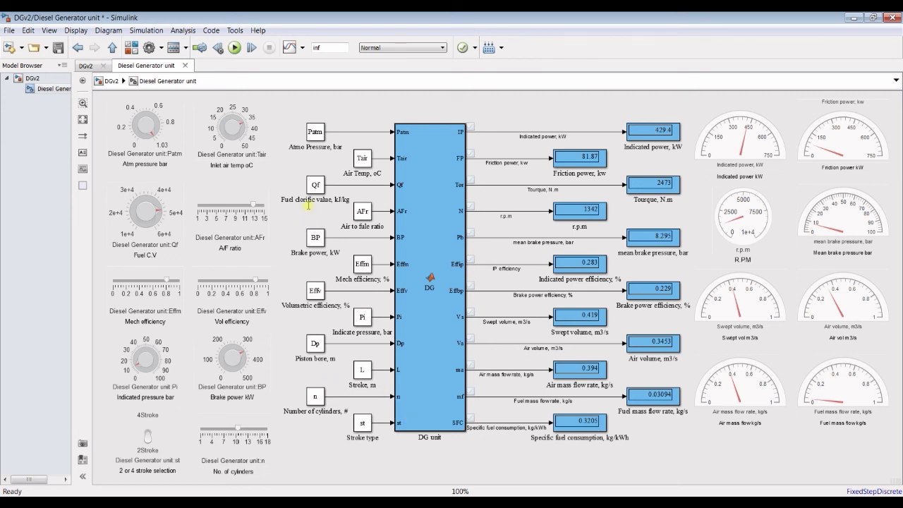
pyautogui.scroll(1, 317, 242)
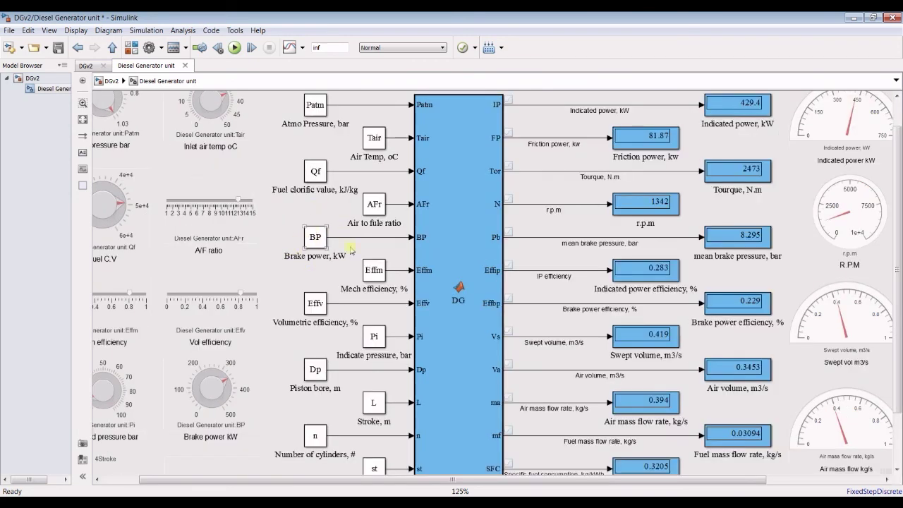
pyautogui.click(315, 256)
pyautogui.click(400, 220)
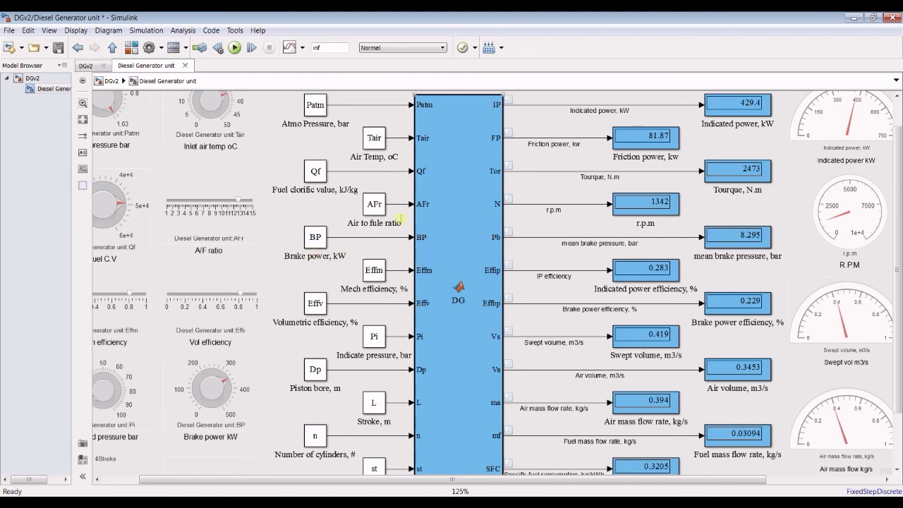
pyautogui.click(82, 119)
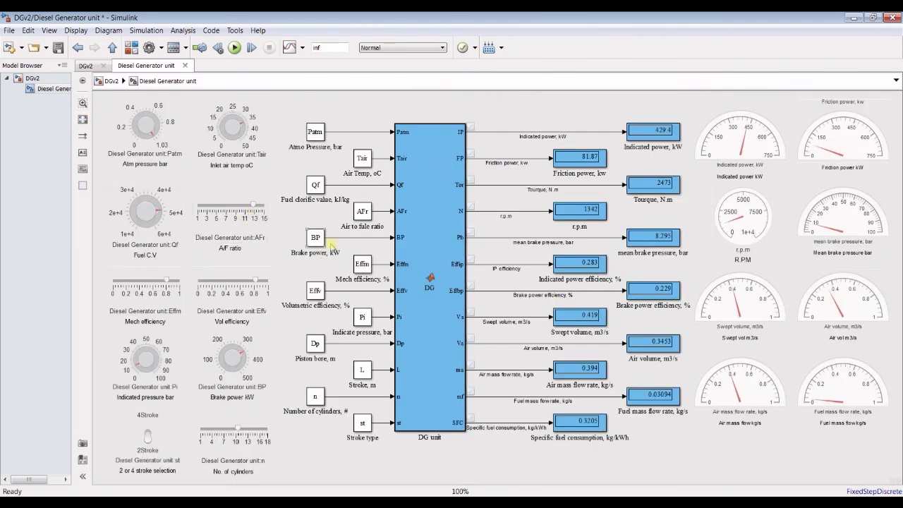
pyautogui.click(261, 249)
pyautogui.click(266, 252)
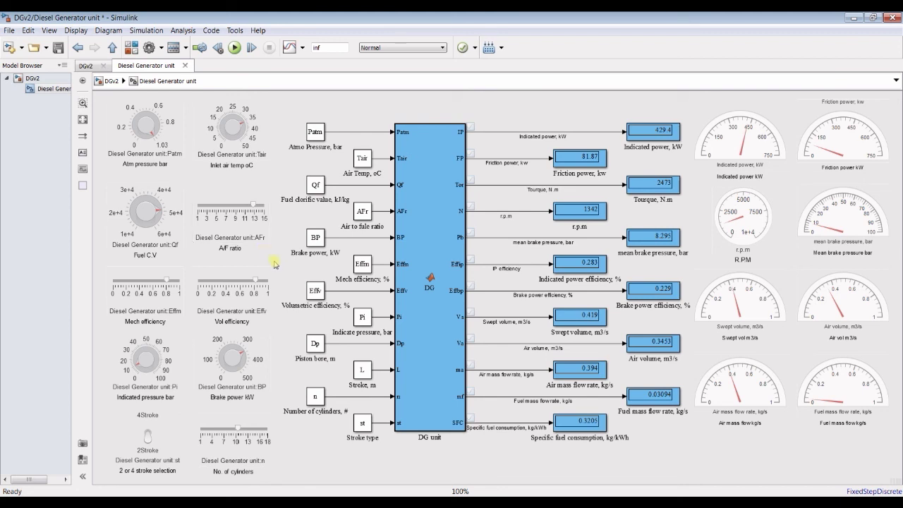